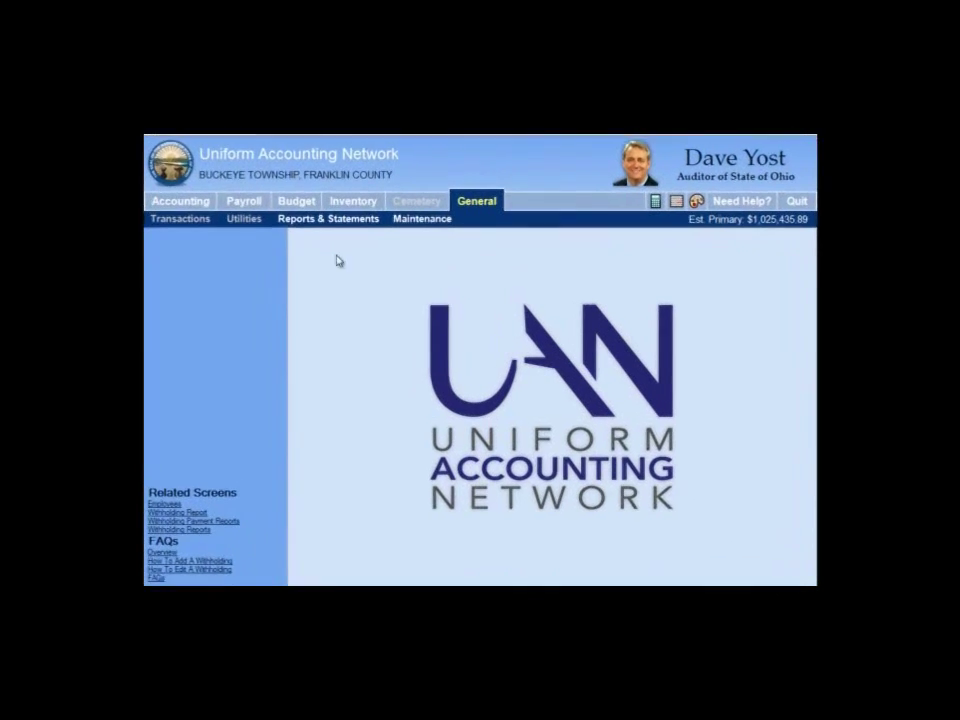
Step: Open the payroll maintenance list of withholdings
{"action": "left_click", "coordinate": [203, 177]}
{"action": "left_click", "coordinate": [426, 201]}
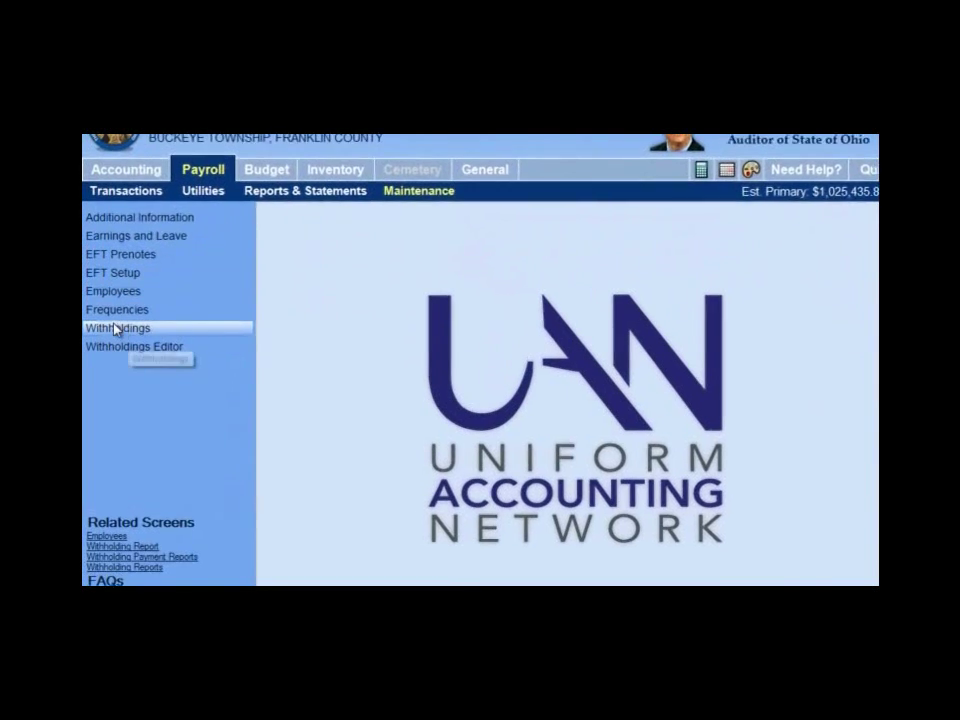
{"action": "left_click", "coordinate": [115, 330]}
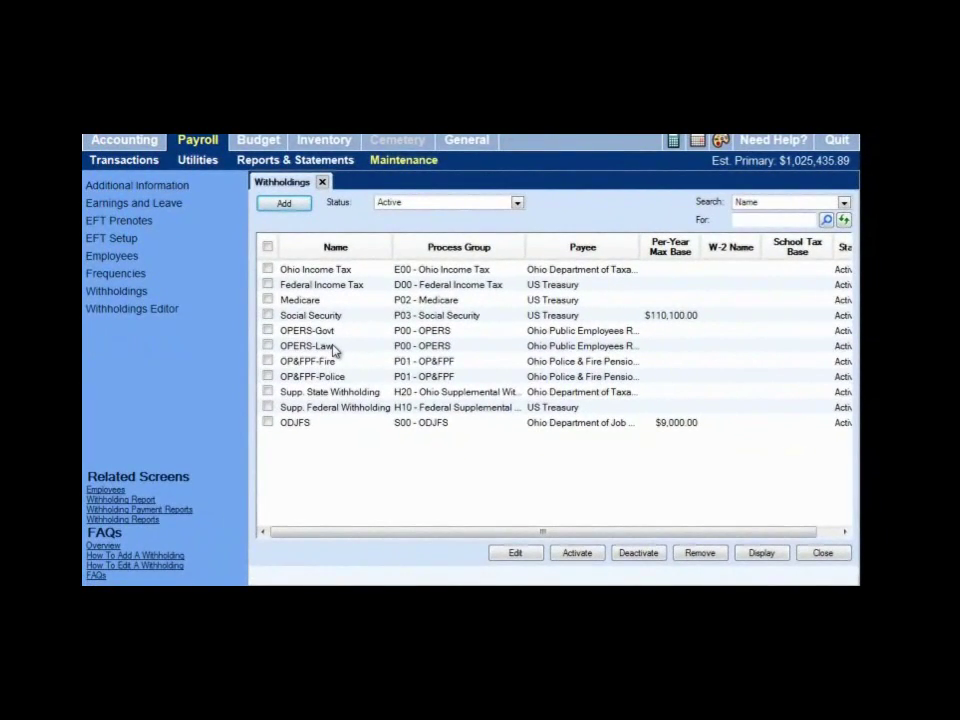
Step: Open the OP&FPF-Fire withholding for editing, review its settings and rates, and close it without saving
{"action": "left_click", "coordinate": [266, 364]}
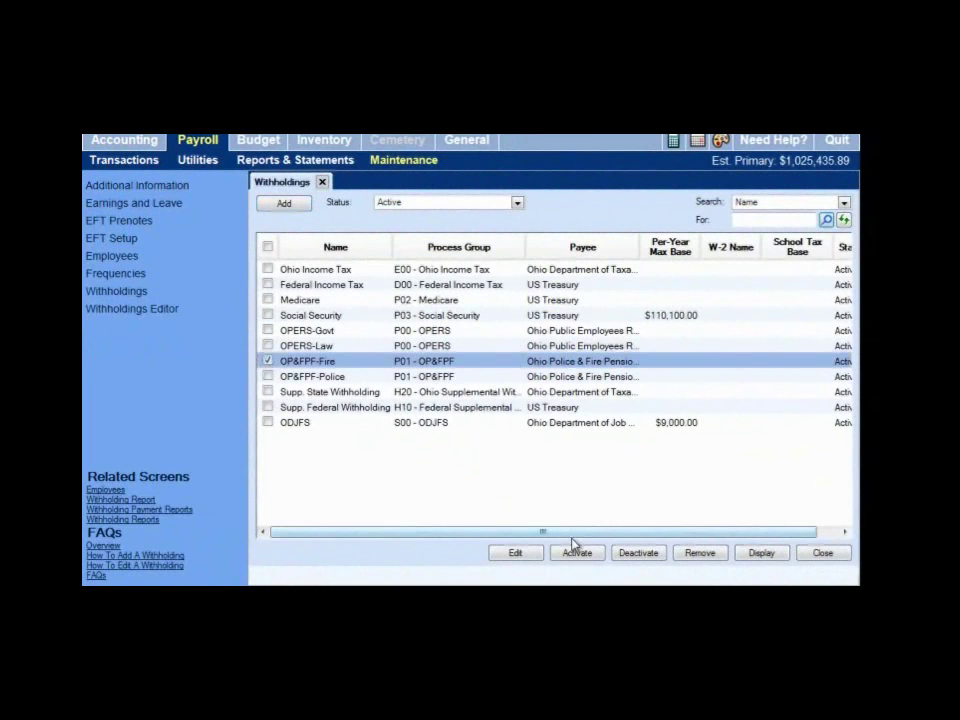
{"action": "left_click", "coordinate": [515, 553]}
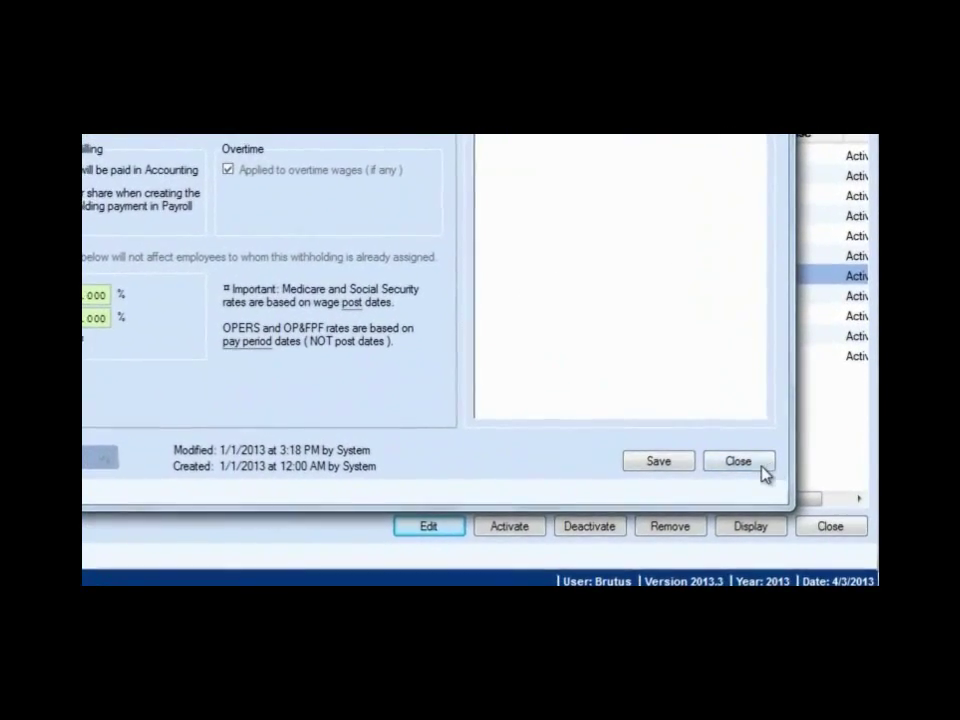
{"action": "left_click", "coordinate": [760, 466]}
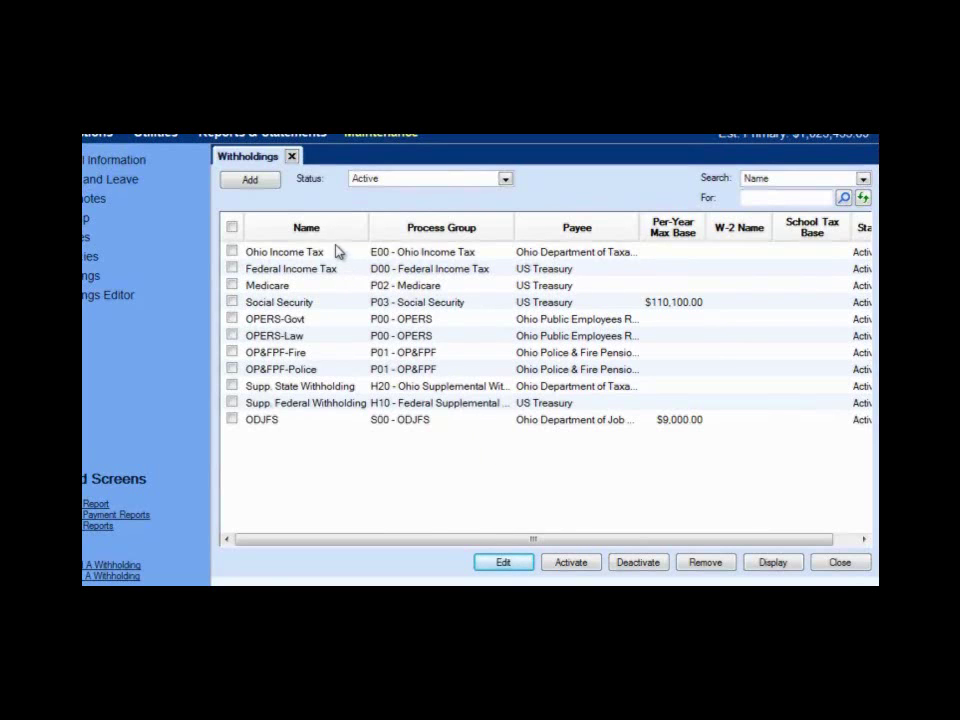
Step: Start a new withholding named "Buckeye Village Income Tax" and assign it to process group F00 Local Tax
{"action": "left_click", "coordinate": [256, 180]}
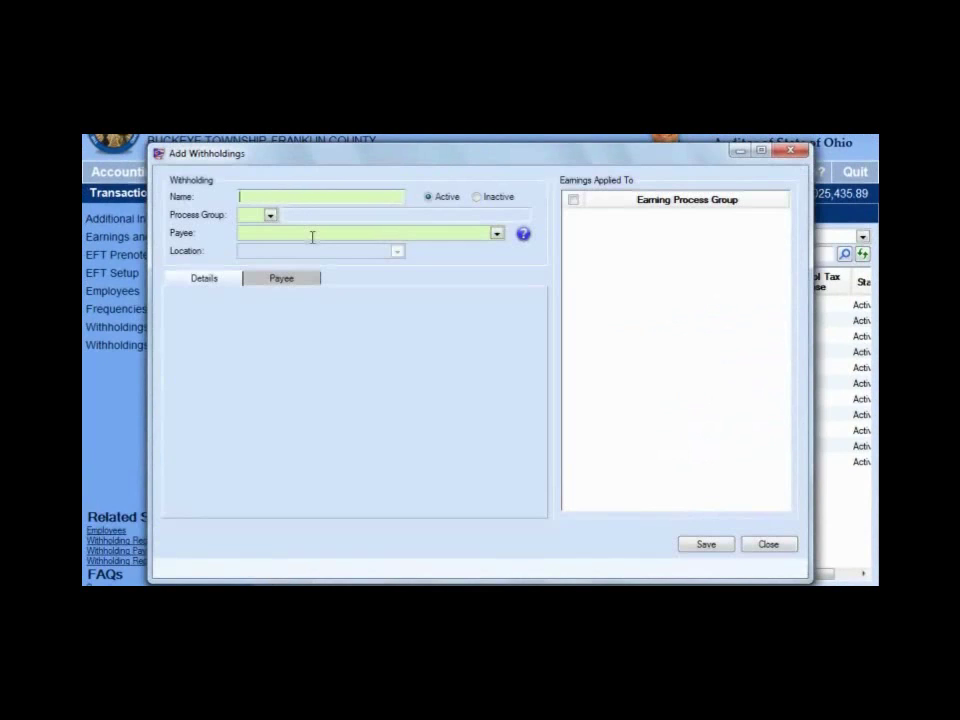
{"action": "type", "text": "B"}
{"action": "type", "text": "uckeye Village Income "}
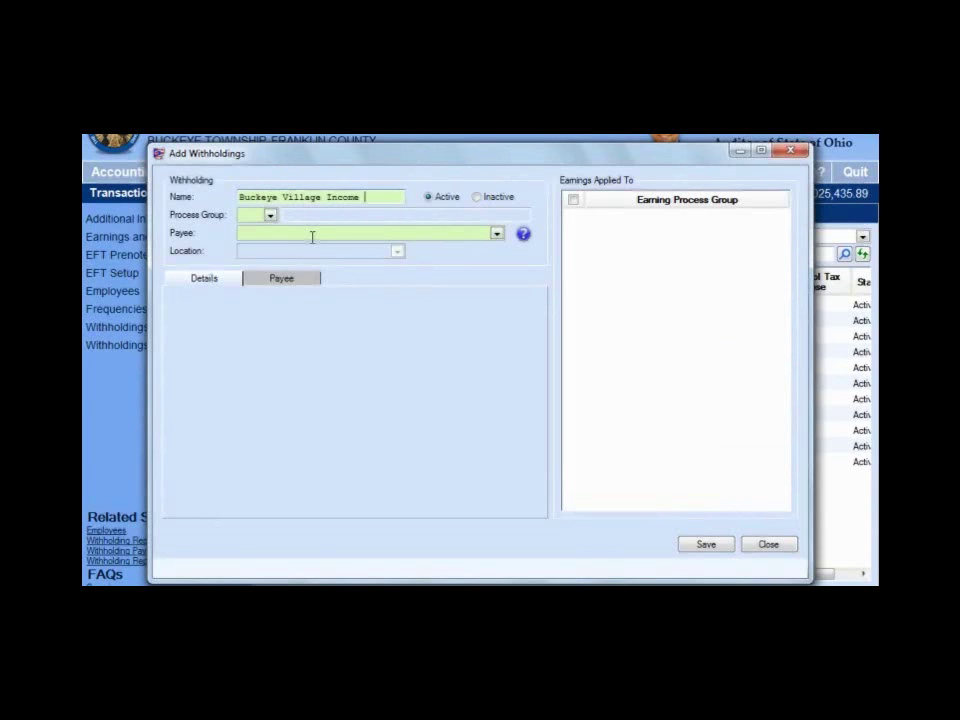
{"action": "type", "text": "Tax"}
{"action": "key", "text": "Tab"}
{"action": "left_click", "coordinate": [270, 216]}
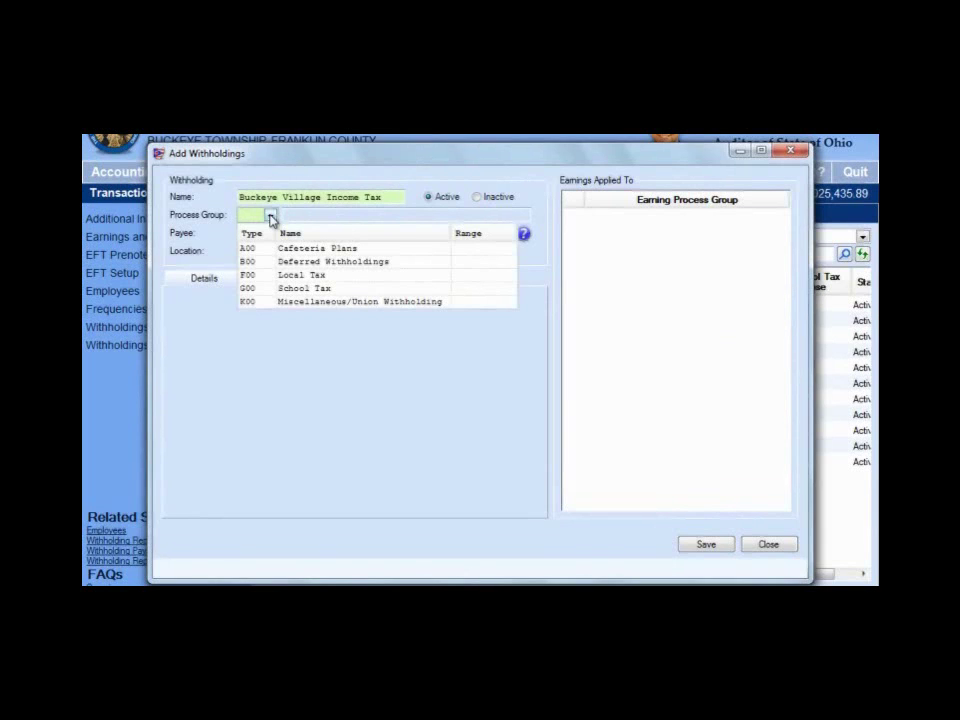
{"action": "left_click", "coordinate": [258, 276]}
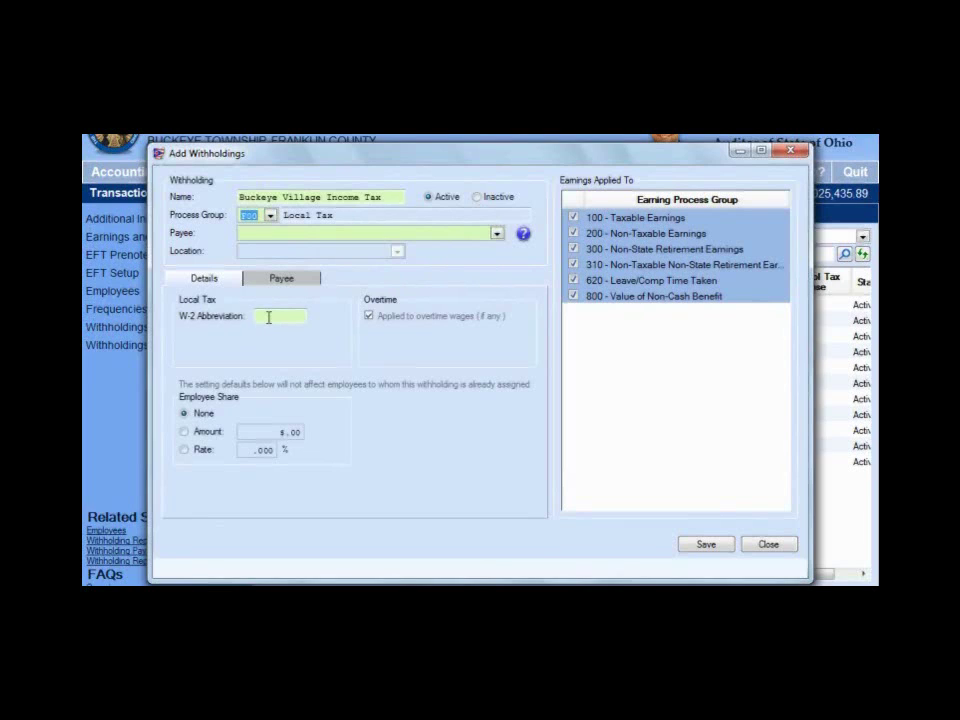
Step: Set the payee to Buckeye Village Income Tax Dept. with WH Payment Address as the location
{"action": "left_click", "coordinate": [259, 316]}
{"action": "left_click", "coordinate": [497, 234]}
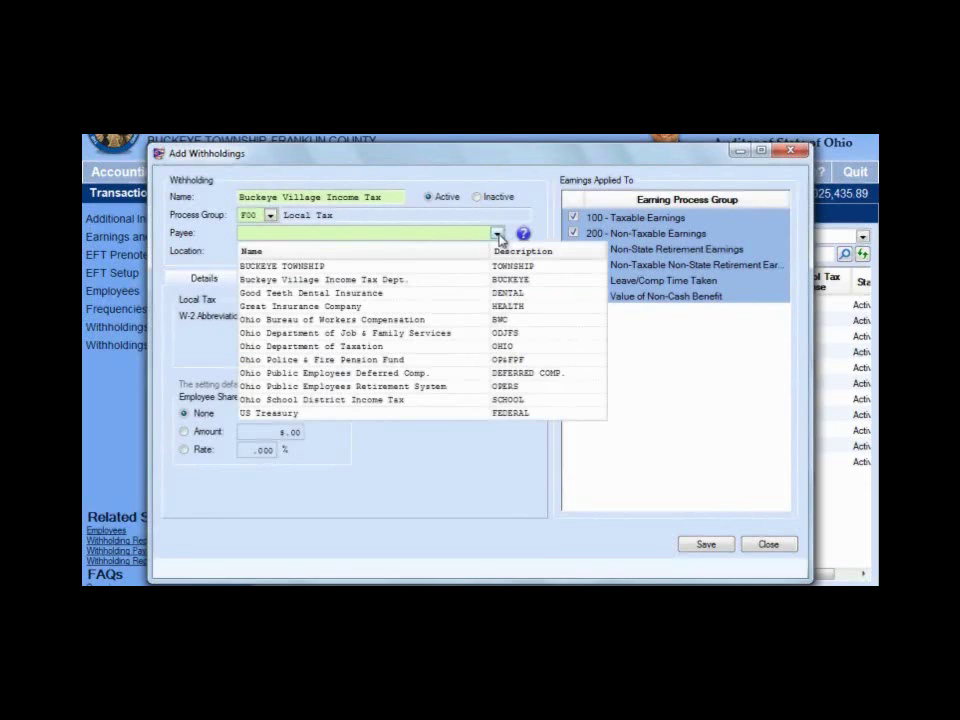
{"action": "left_click", "coordinate": [361, 283]}
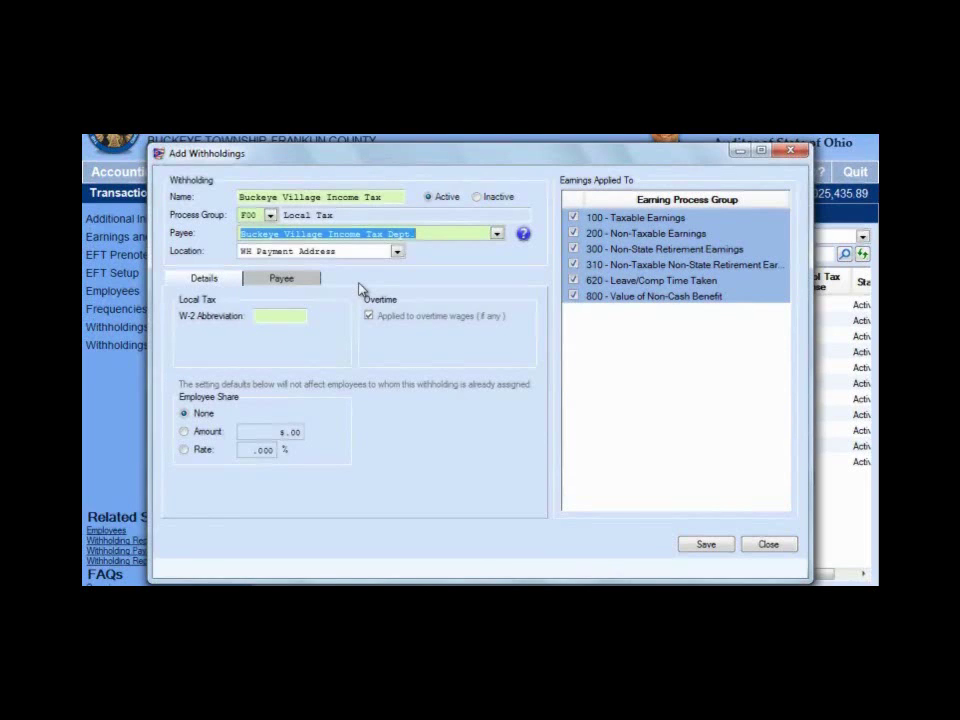
{"action": "left_click", "coordinate": [397, 252]}
{"action": "left_click", "coordinate": [362, 283]}
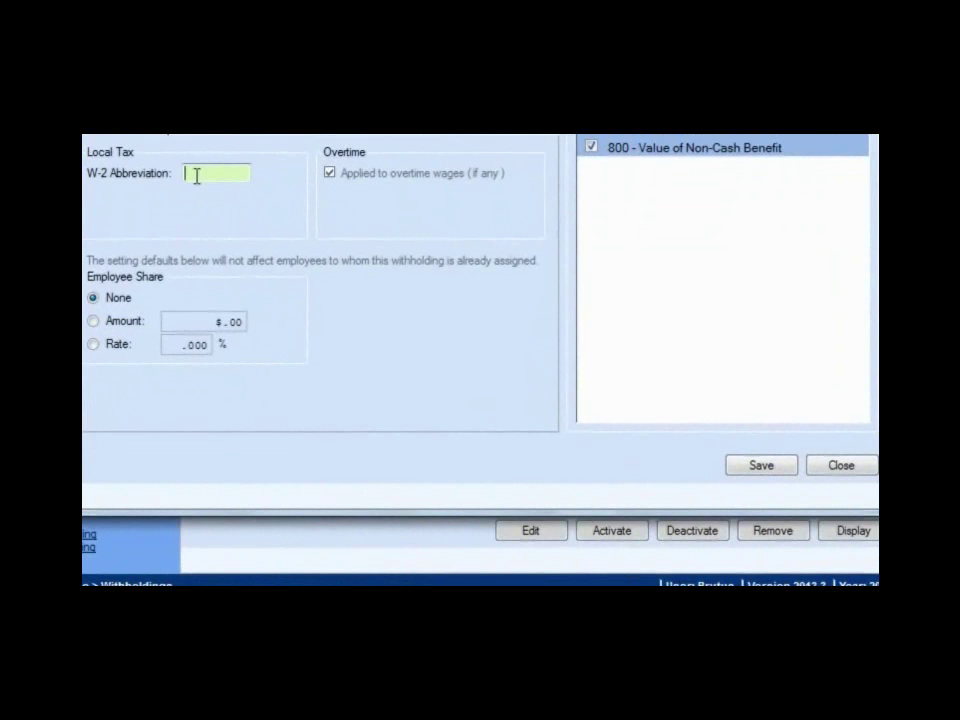
Step: Enter W-2 abbreviation BUCKEYE and an employee share rate of 1.000%, and save the local tax withholding
{"action": "type", "text": "BUCKEYE"}
{"action": "left_click", "coordinate": [93, 345]}
{"action": "left_click", "coordinate": [179, 347]}
{"action": "type", "text": "1.000"}
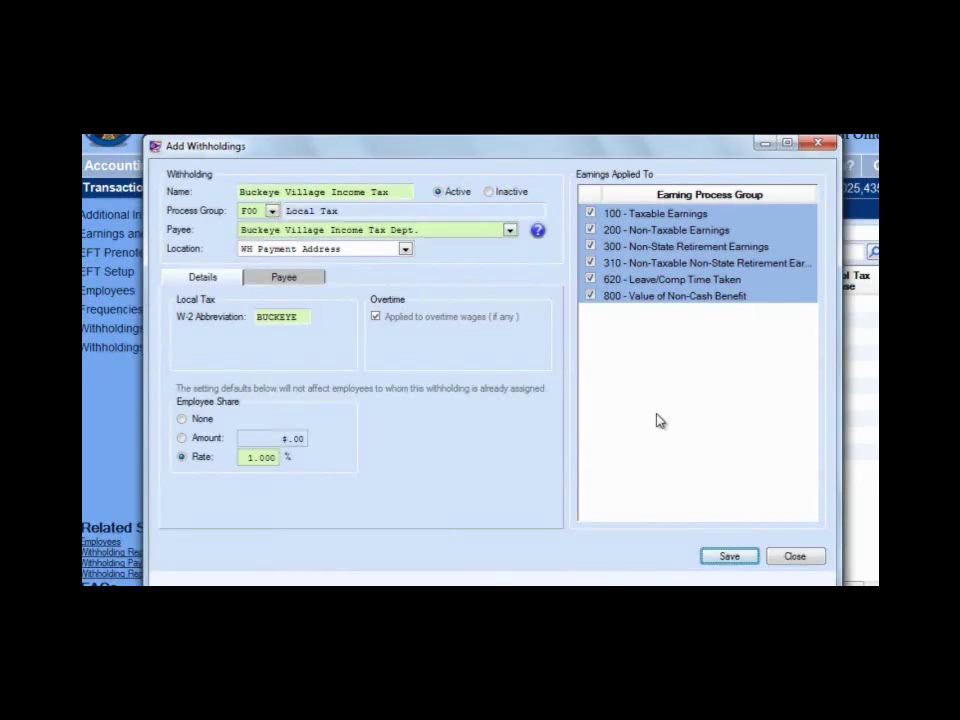
{"action": "left_click", "coordinate": [728, 557]}
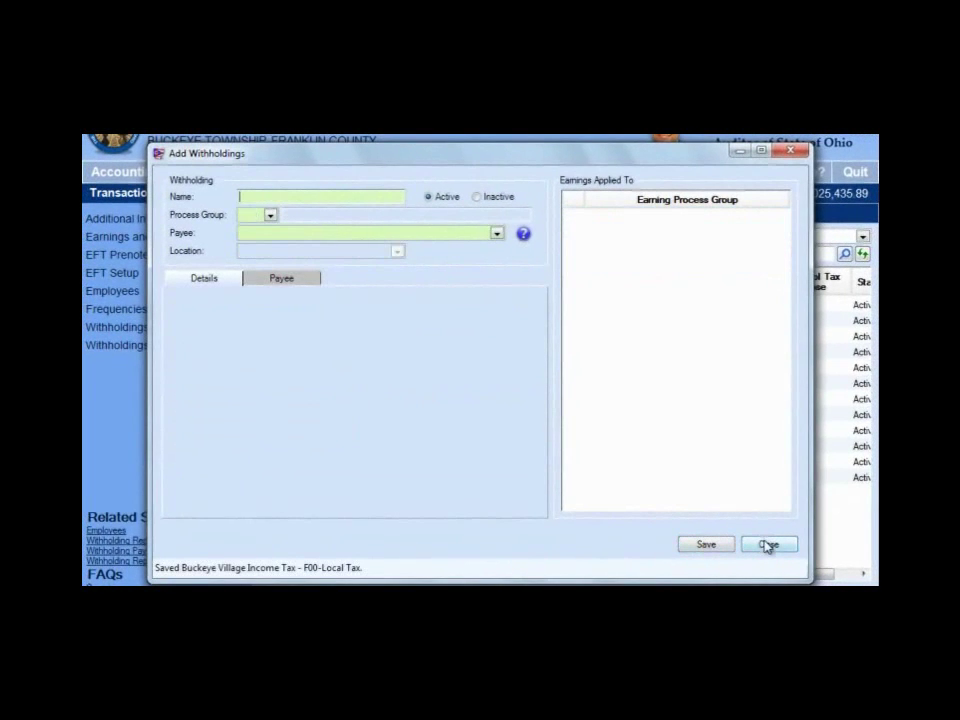
{"action": "left_click", "coordinate": [766, 544]}
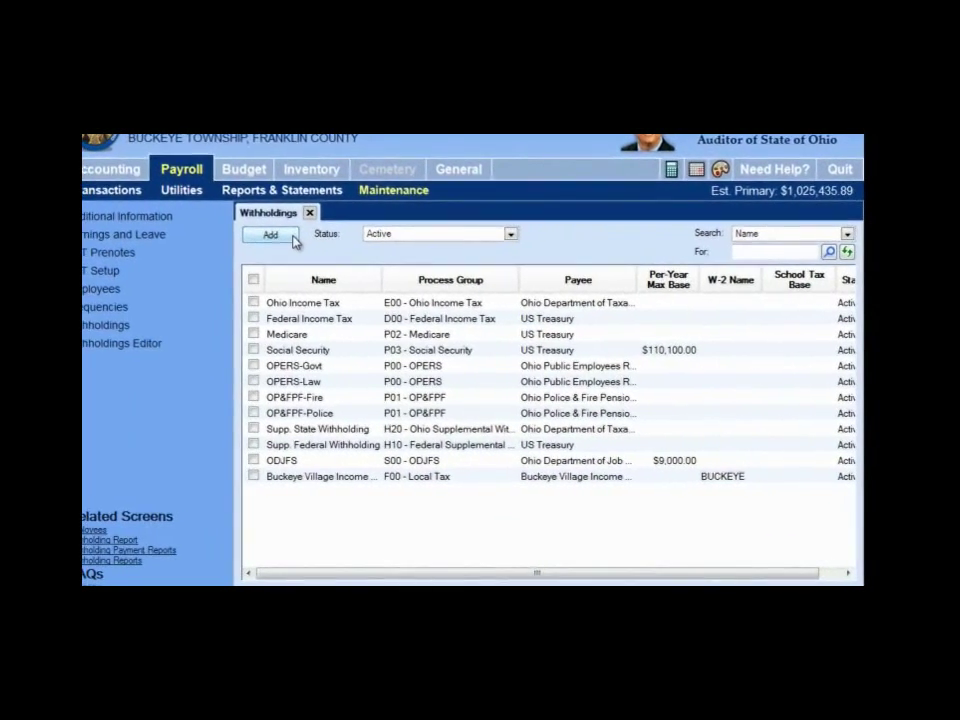
Step: Start another withholding, preview process group A00 Cafeteria Plans, and set the group to K00 Miscellaneous/Union Withholding
{"action": "left_click", "coordinate": [305, 240]}
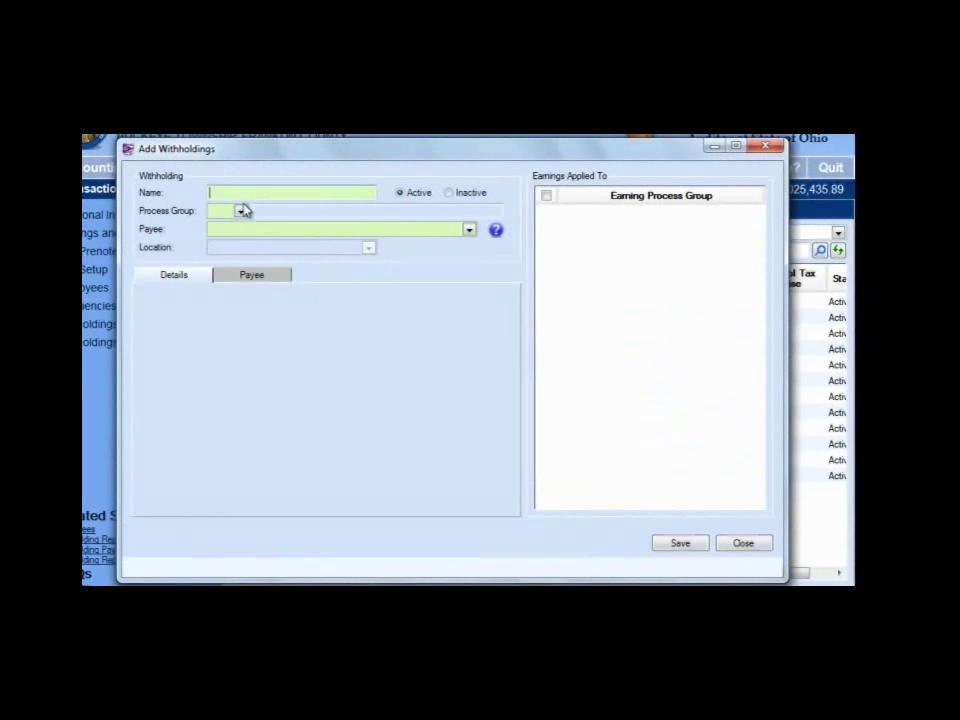
{"action": "left_click", "coordinate": [244, 214]}
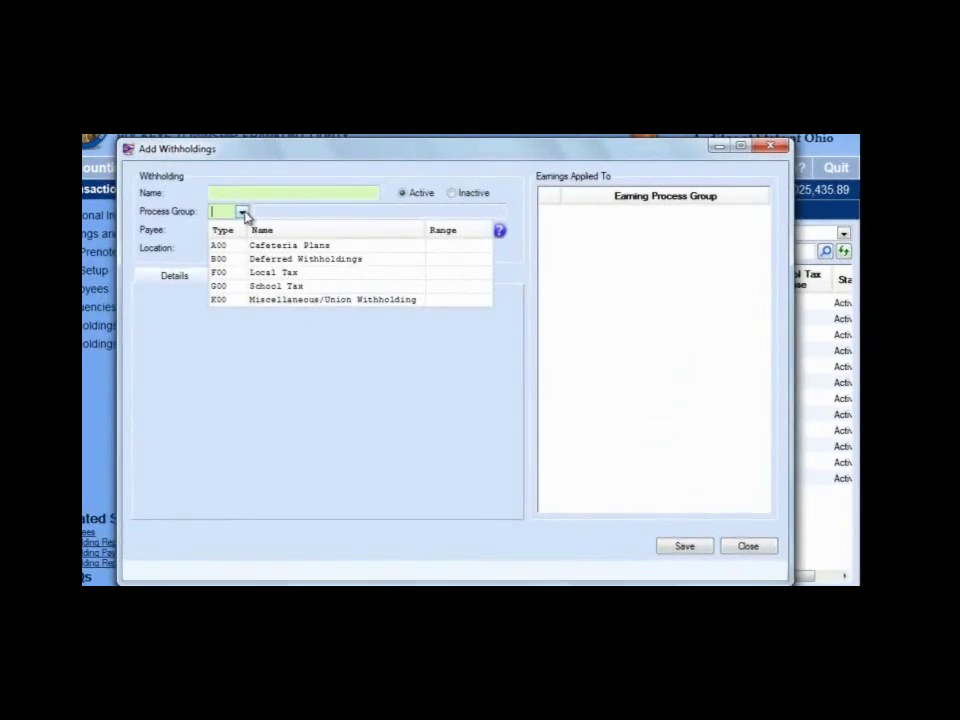
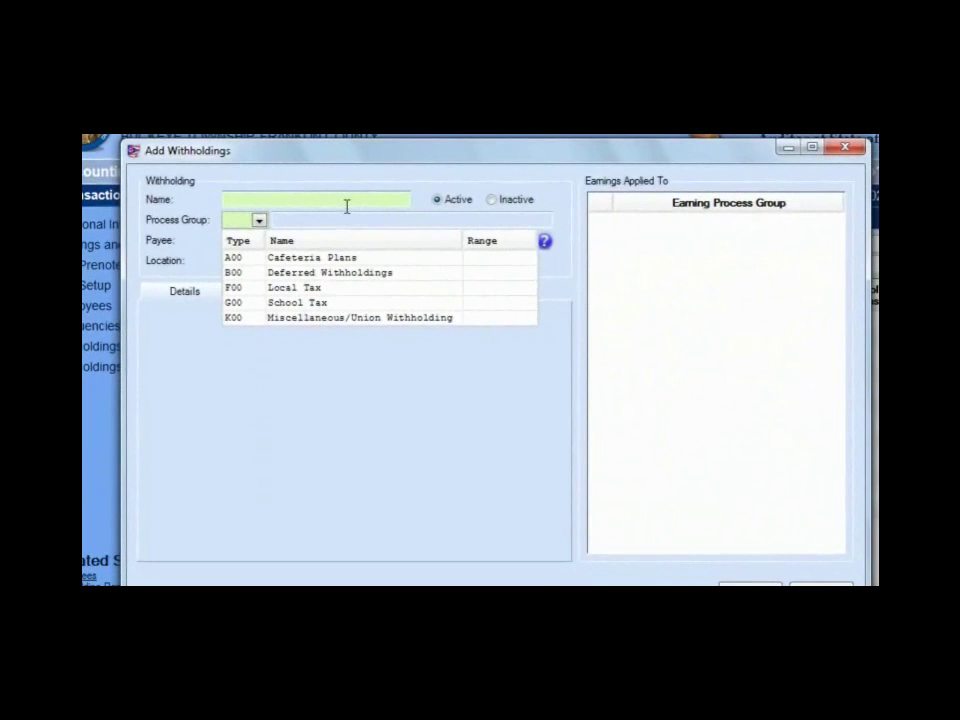
{"action": "left_click", "coordinate": [342, 258]}
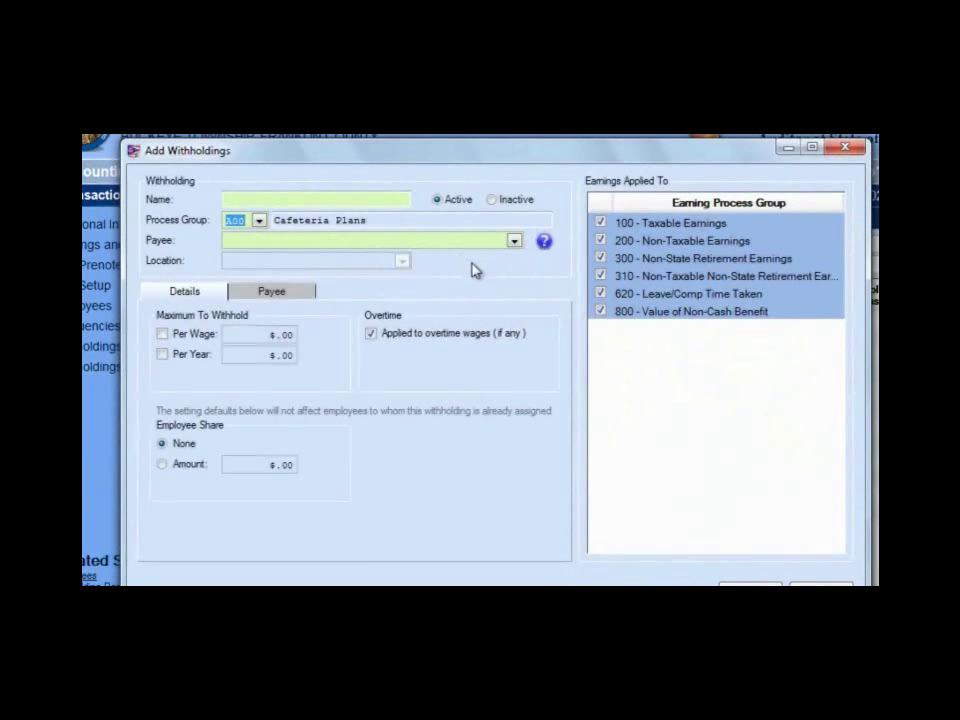
{"action": "left_click", "coordinate": [260, 221]}
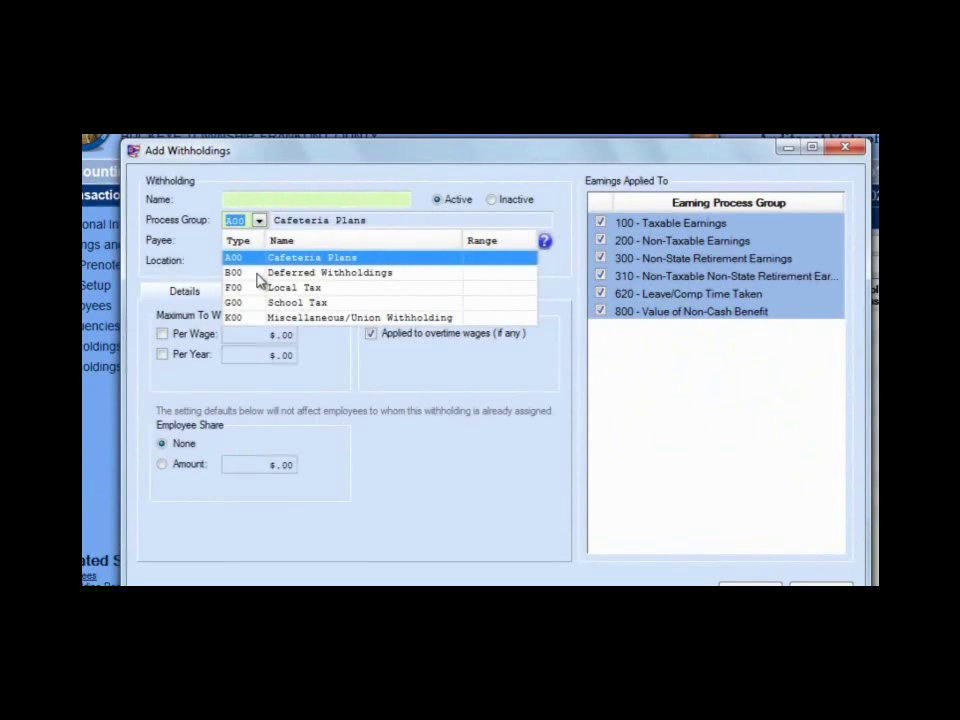
{"action": "left_click", "coordinate": [252, 318]}
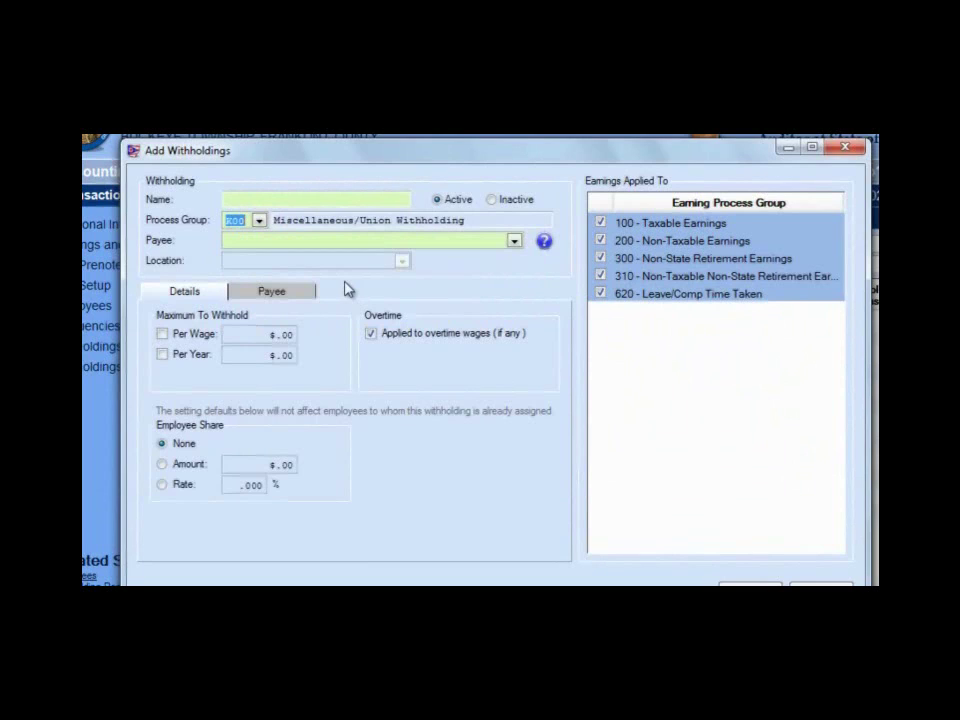
{"action": "left_click", "coordinate": [260, 223]}
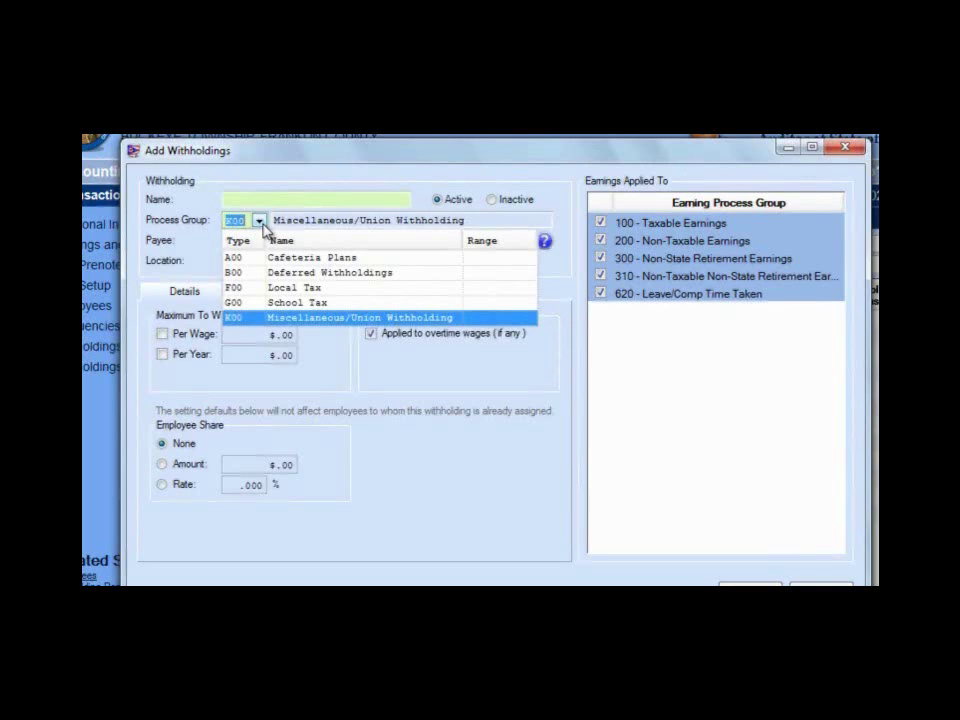
{"action": "left_click", "coordinate": [296, 318]}
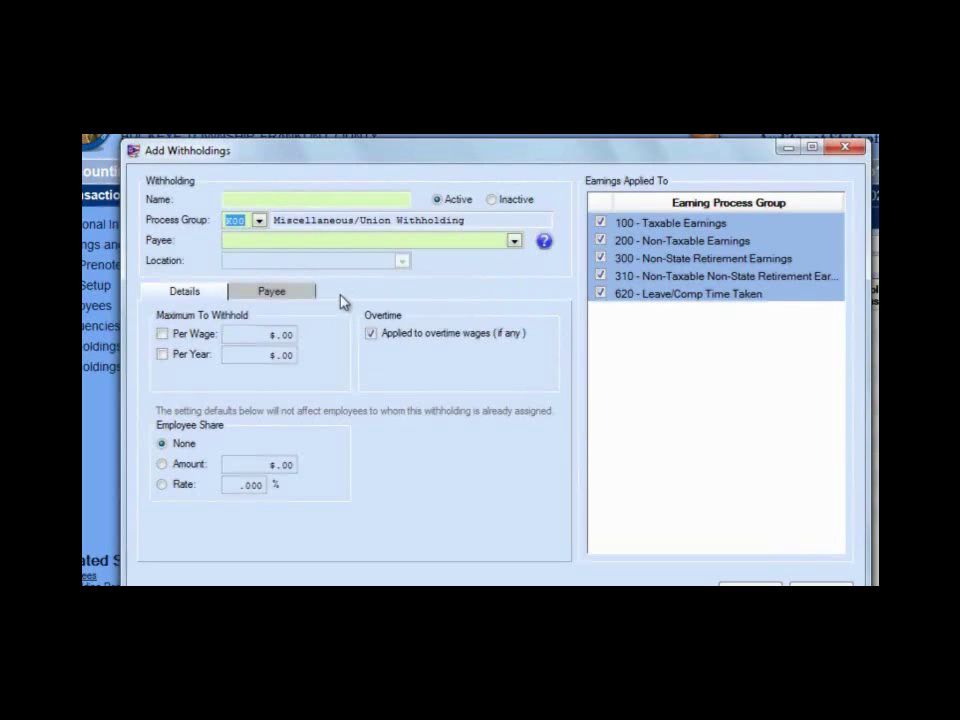
{"action": "left_click", "coordinate": [514, 242]}
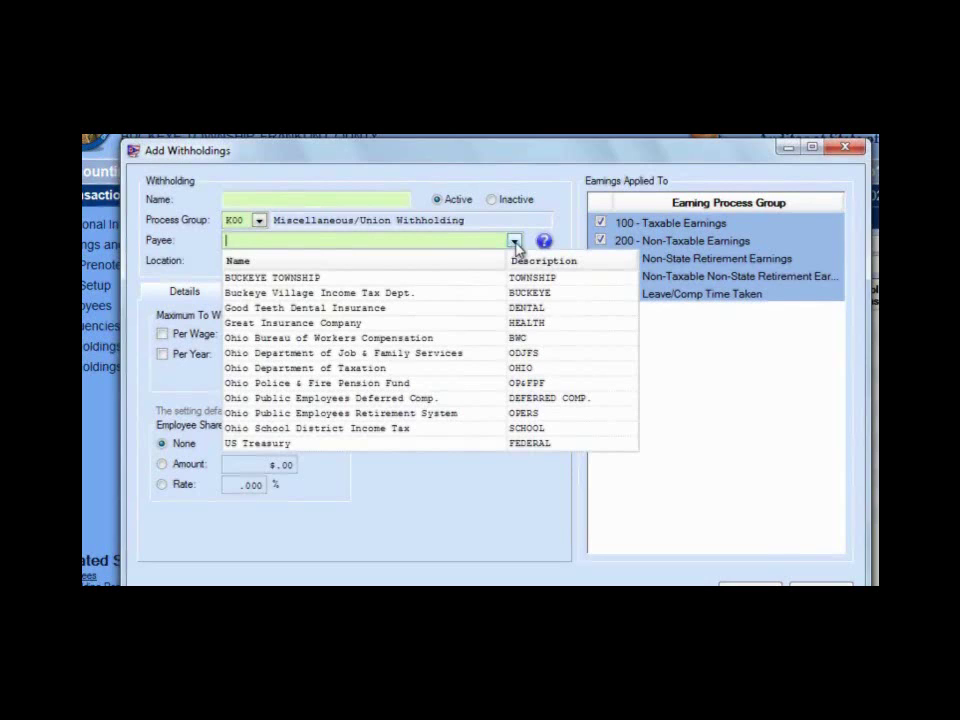
{"action": "left_click", "coordinate": [515, 244]}
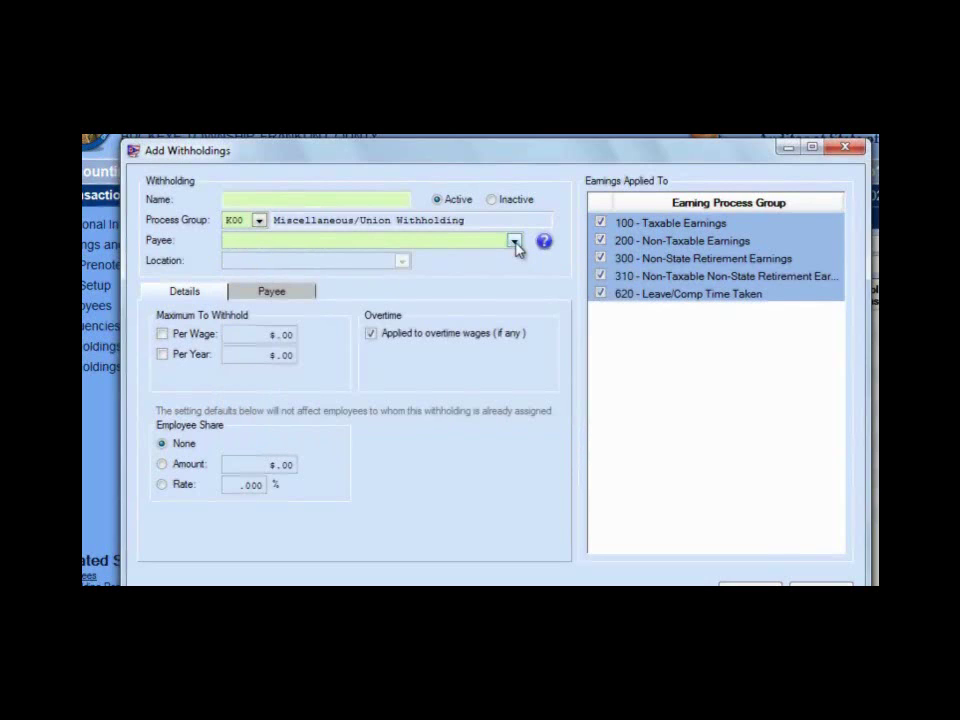
{"action": "left_click", "coordinate": [258, 222]}
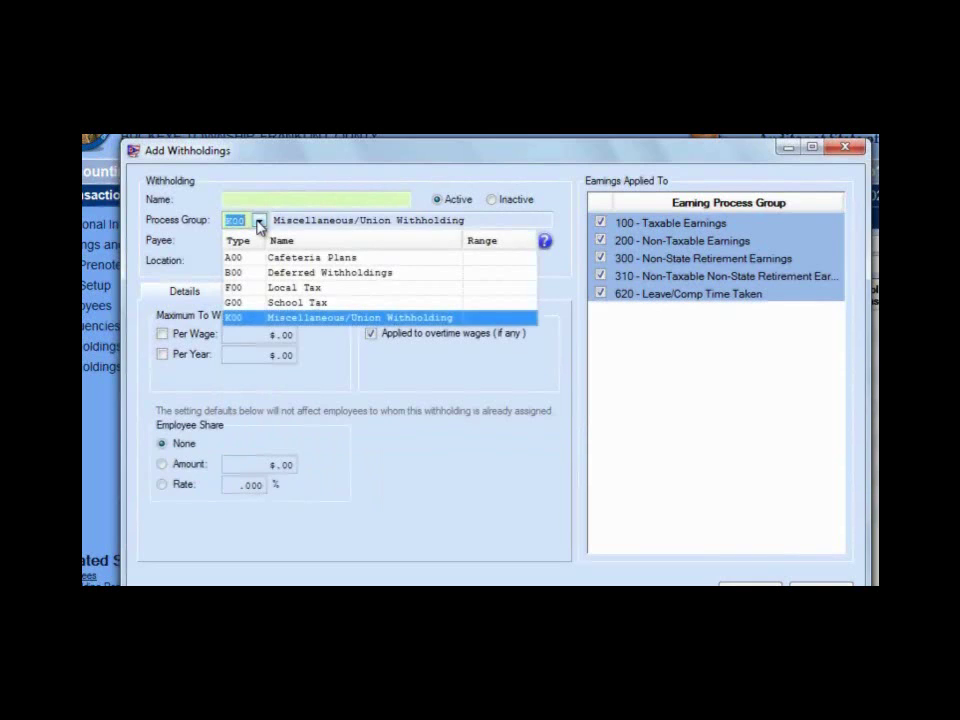
{"action": "left_click", "coordinate": [258, 222]}
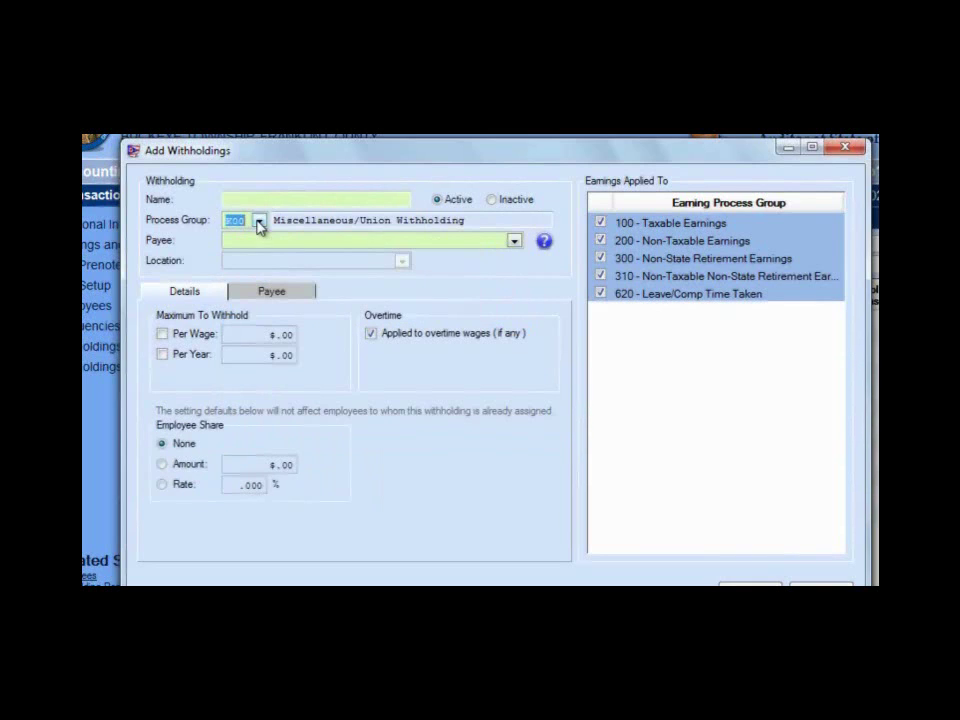
{"action": "left_click", "coordinate": [513, 243]}
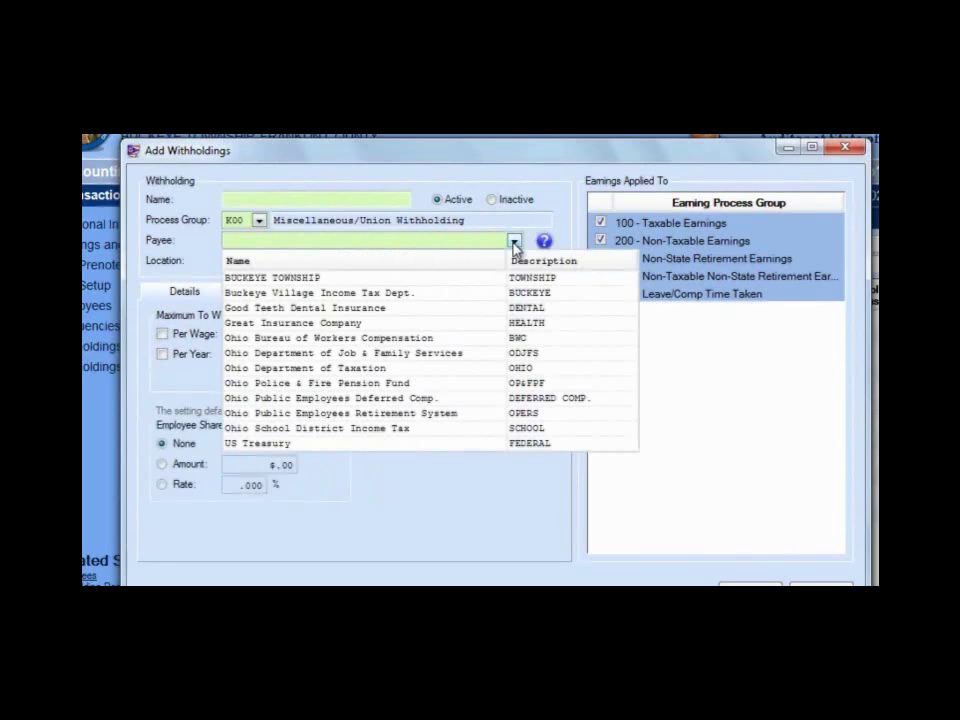
{"action": "left_click", "coordinate": [513, 244]}
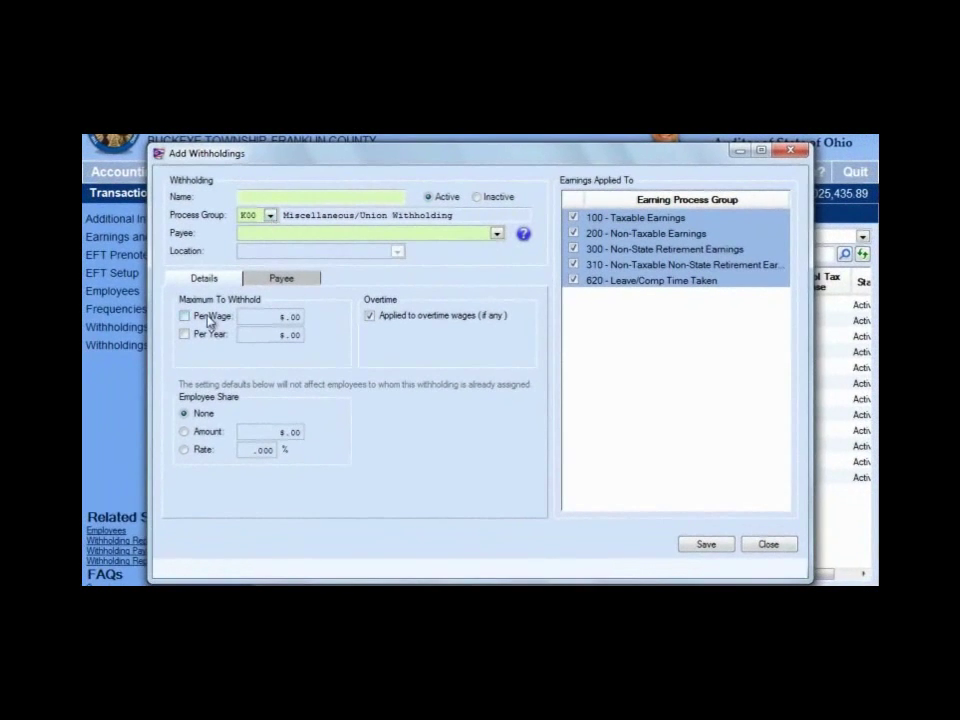
Step: Base the employee share on a fixed amount and name the withholding "Health Ins."
{"action": "left_click", "coordinate": [184, 431]}
{"action": "double_click", "coordinate": [281, 434]}
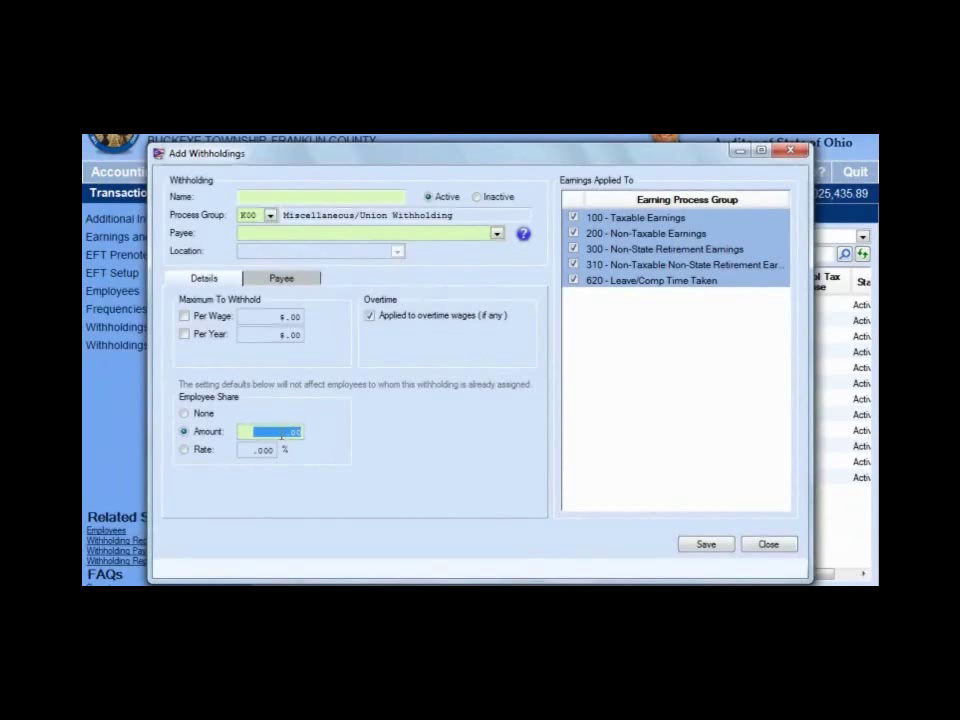
{"action": "type", "text": "5.00"}
{"action": "left_click", "coordinate": [279, 197]}
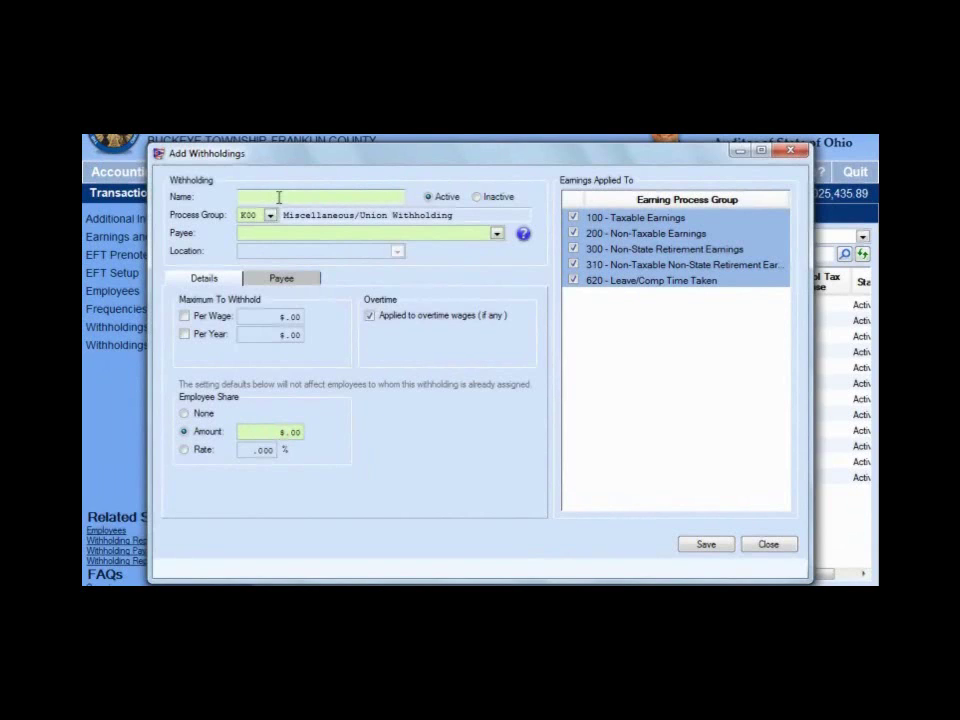
{"action": "type", "text": "Health Ins."}
Step: Assign Great Insurance Company as the payee and change the process group to B00 Deferred Withholdings
{"action": "left_click", "coordinate": [498, 236]}
{"action": "left_click", "coordinate": [497, 235]}
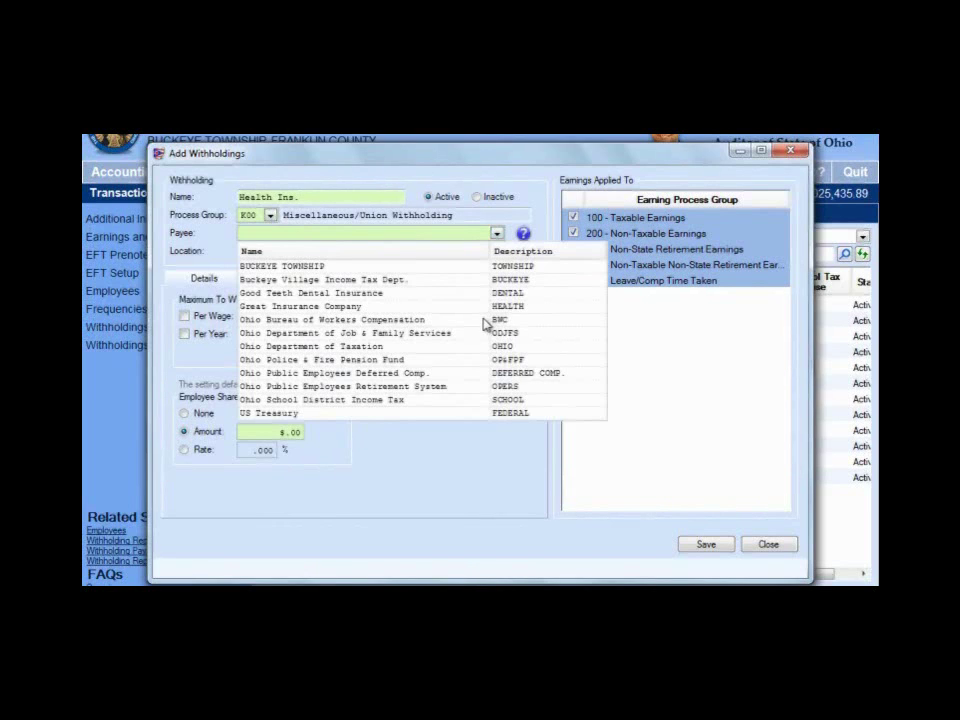
{"action": "left_click", "coordinate": [279, 306]}
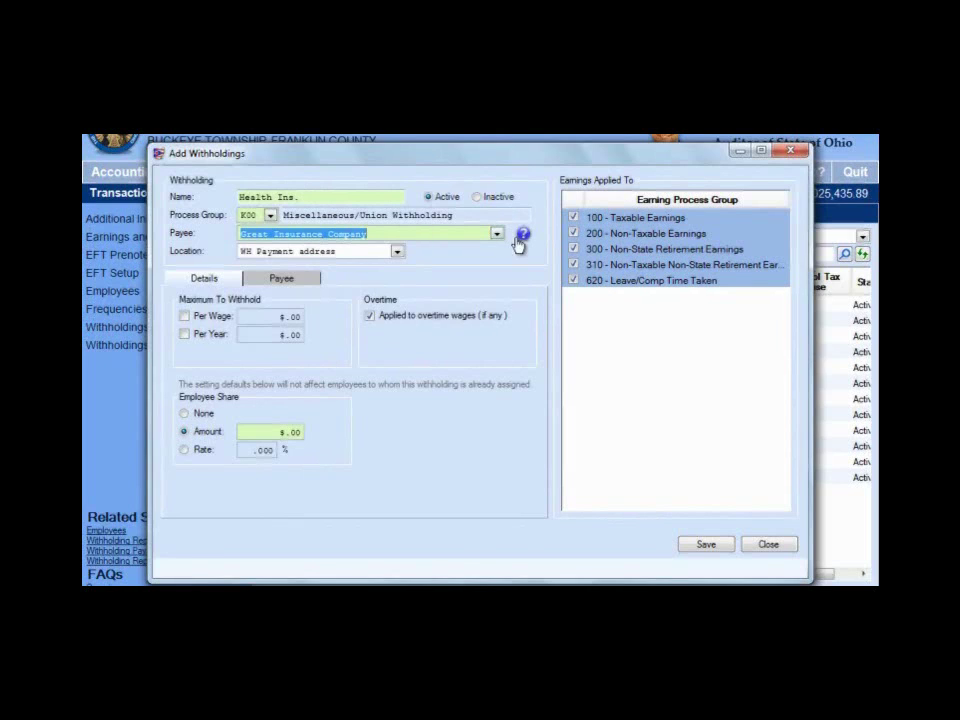
{"action": "left_click", "coordinate": [270, 215]}
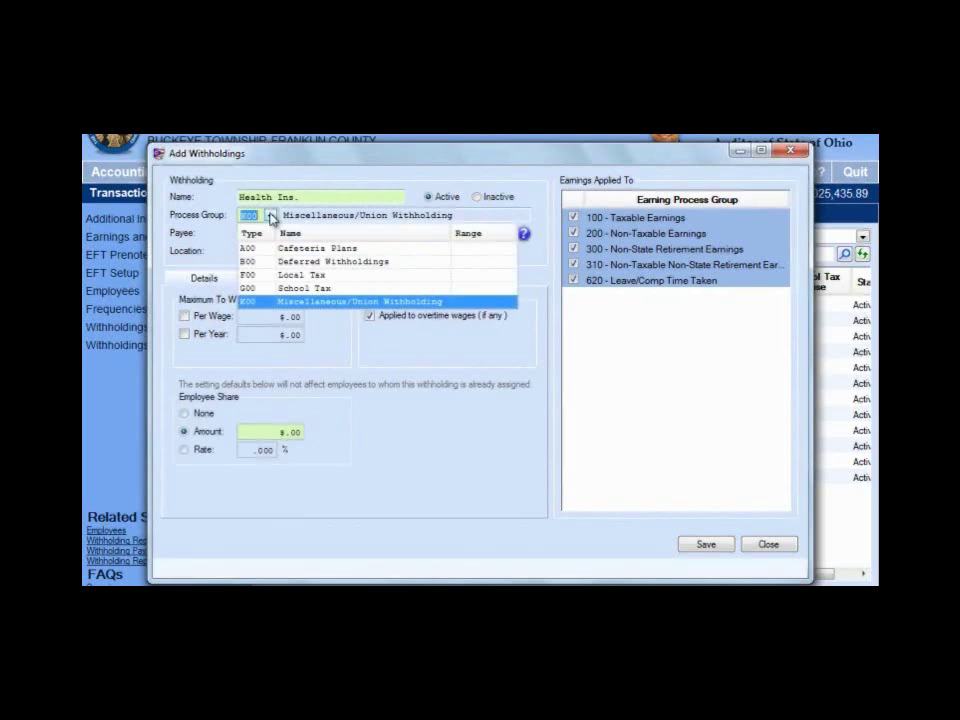
{"action": "left_click", "coordinate": [345, 262]}
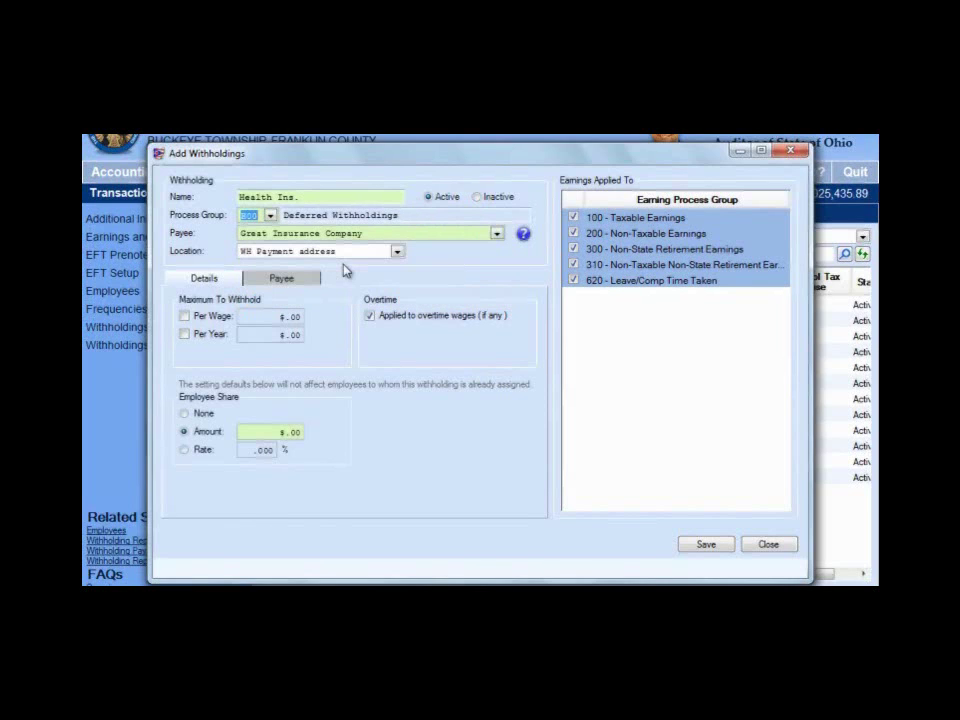
Step: Change the new withholding's process group to G00 School Tax and clear its name and payee
{"action": "left_click", "coordinate": [270, 216]}
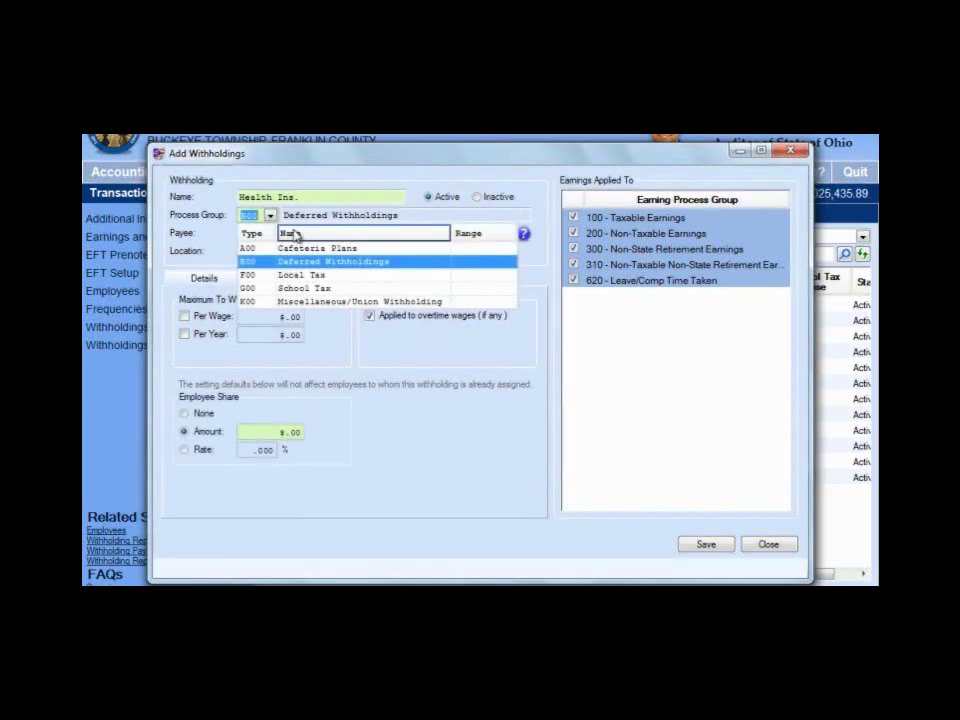
{"action": "left_click", "coordinate": [302, 197]}
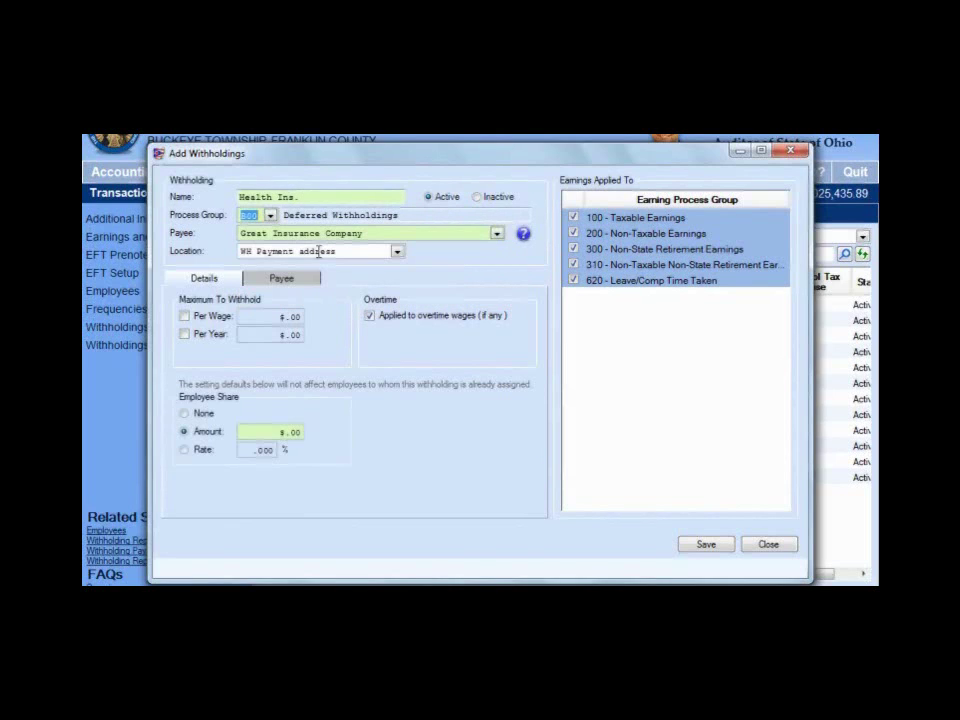
{"action": "left_click", "coordinate": [258, 215]}
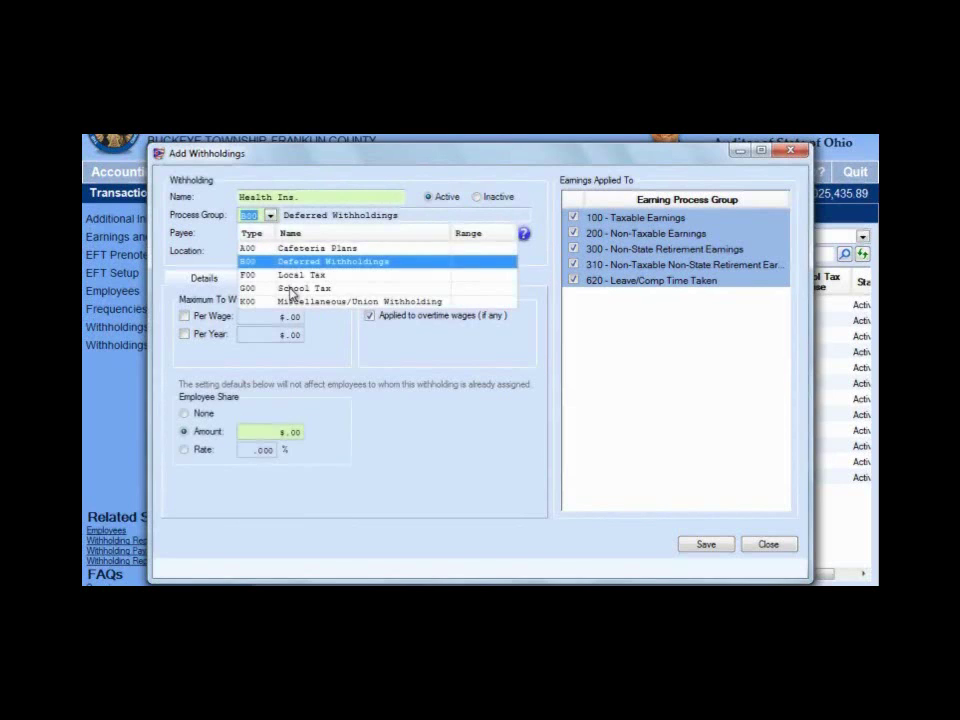
{"action": "left_click", "coordinate": [300, 288]}
{"action": "left_click_drag", "start_coordinate": [303, 199], "coordinate": [216, 196]}
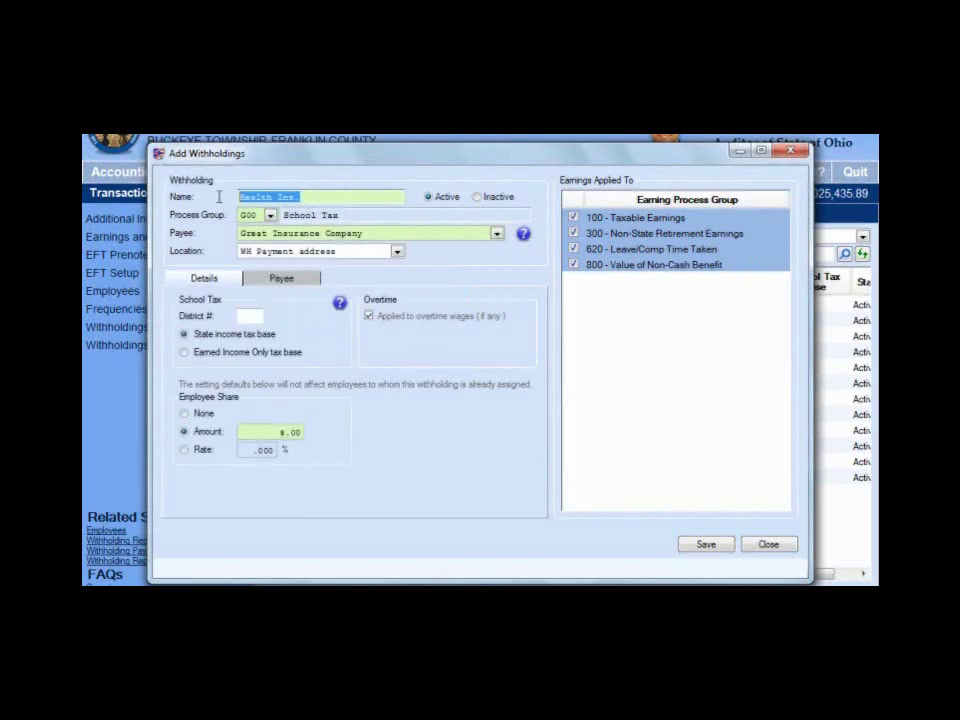
{"action": "key", "text": "BackSpace"}
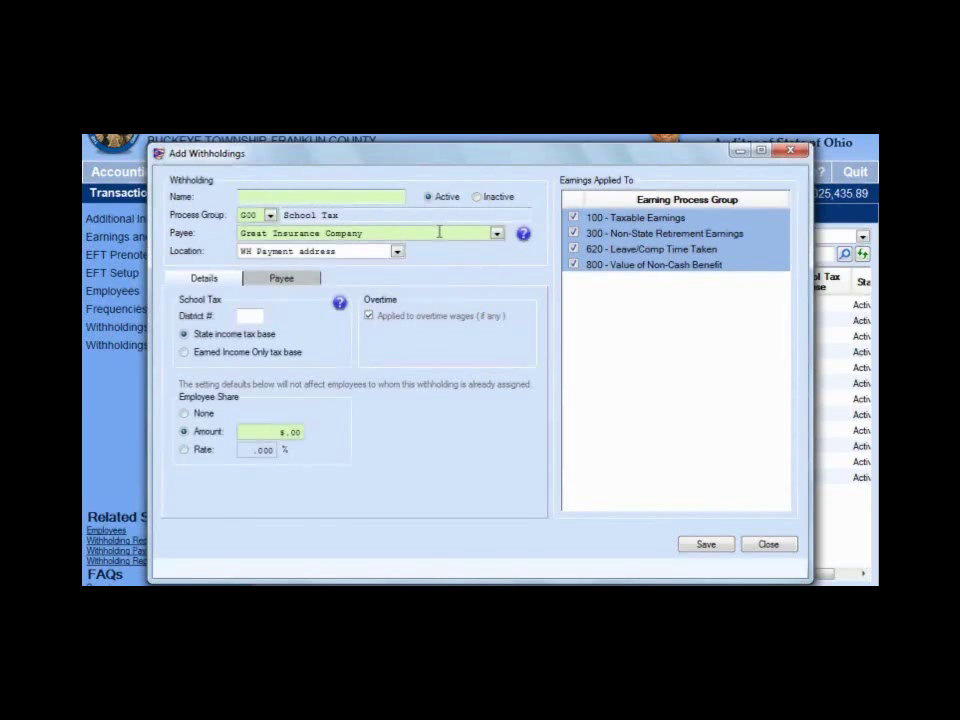
{"action": "left_click_drag", "start_coordinate": [403, 231], "coordinate": [180, 253]}
{"action": "key", "text": "BackSpace"}
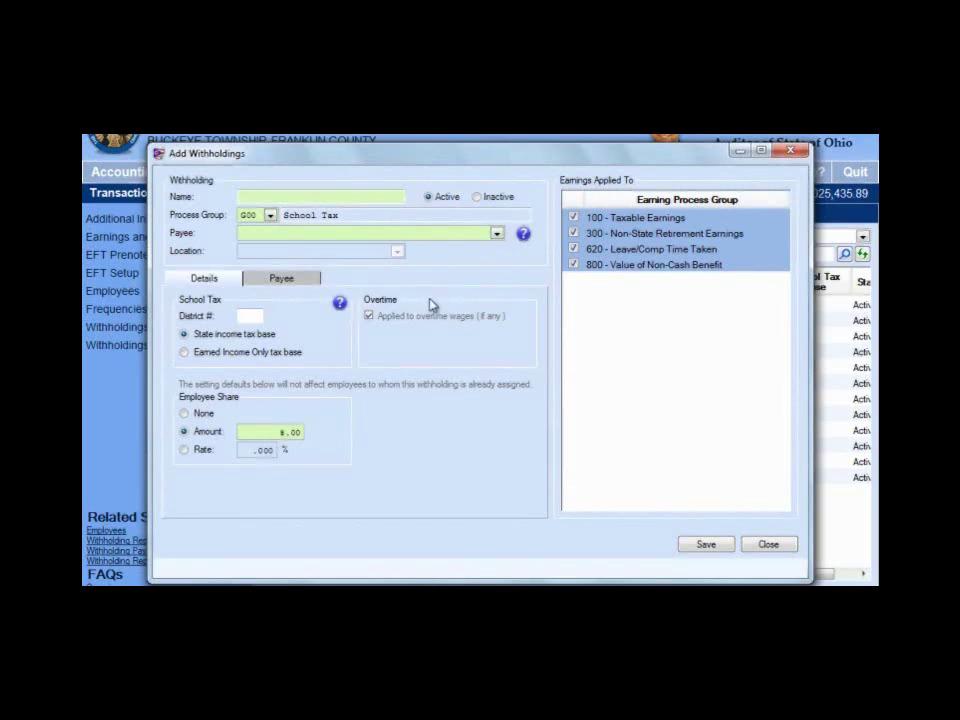
Step: Discard the unsaved school tax withholding and close the Withholdings list
{"action": "left_click", "coordinate": [768, 544]}
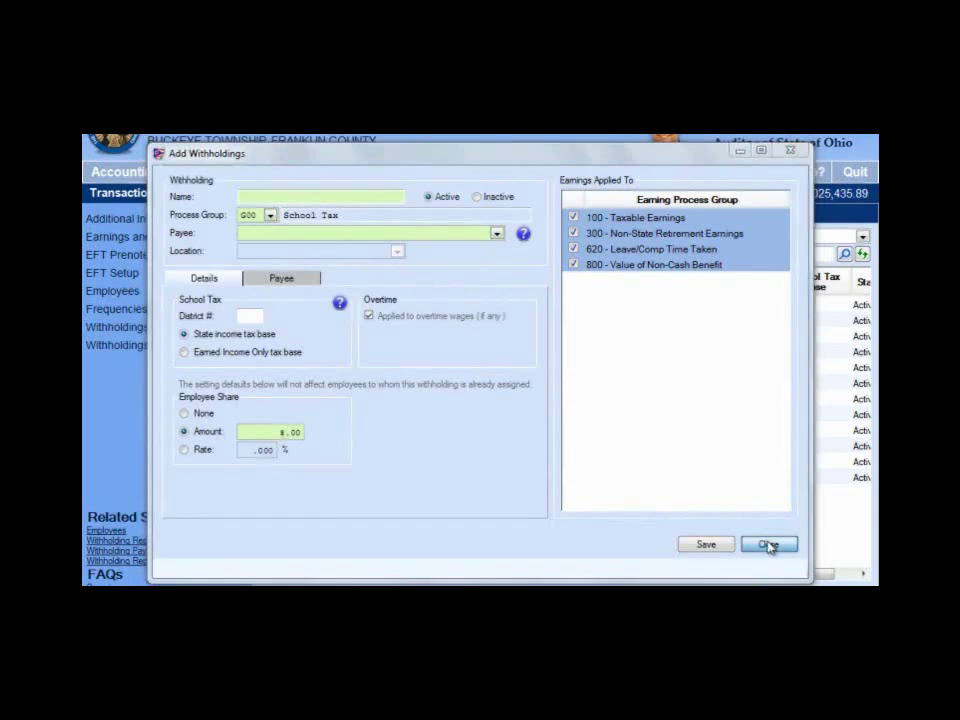
{"action": "left_click", "coordinate": [494, 424]}
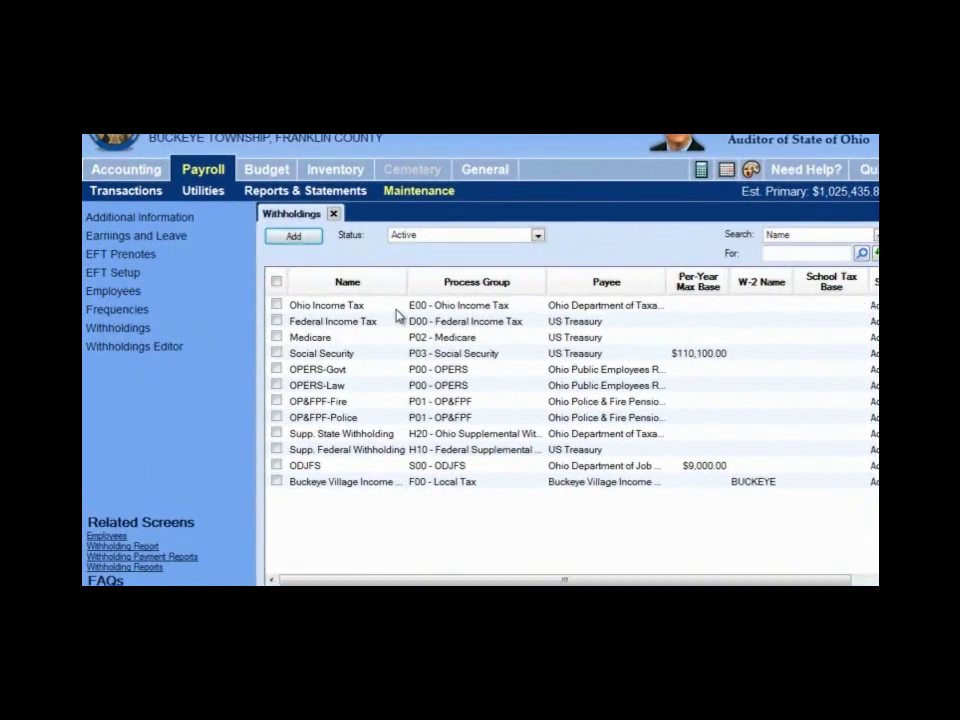
{"action": "left_click", "coordinate": [328, 215]}
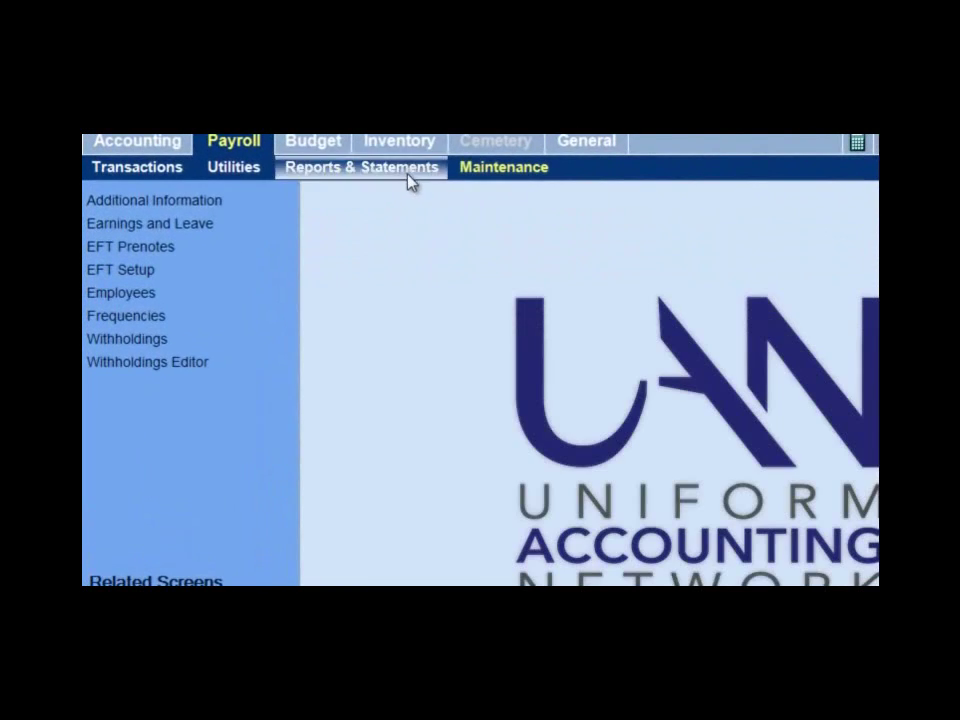
Step: View the payroll Withholding Report from the Entity Reports group, and close it
{"action": "left_click", "coordinate": [408, 177]}
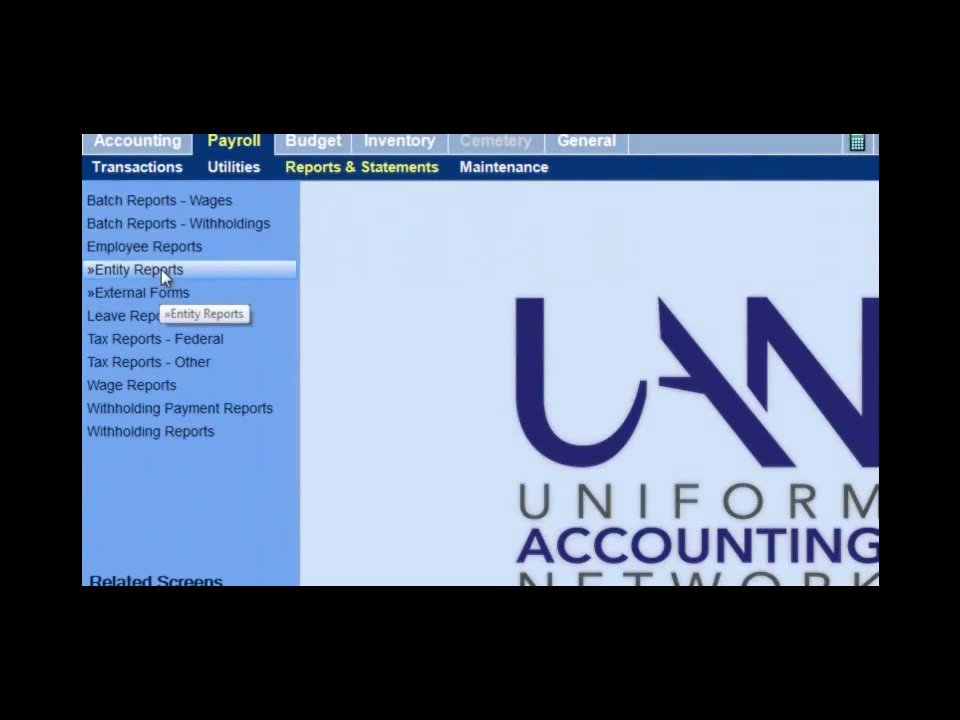
{"action": "left_click", "coordinate": [93, 270]}
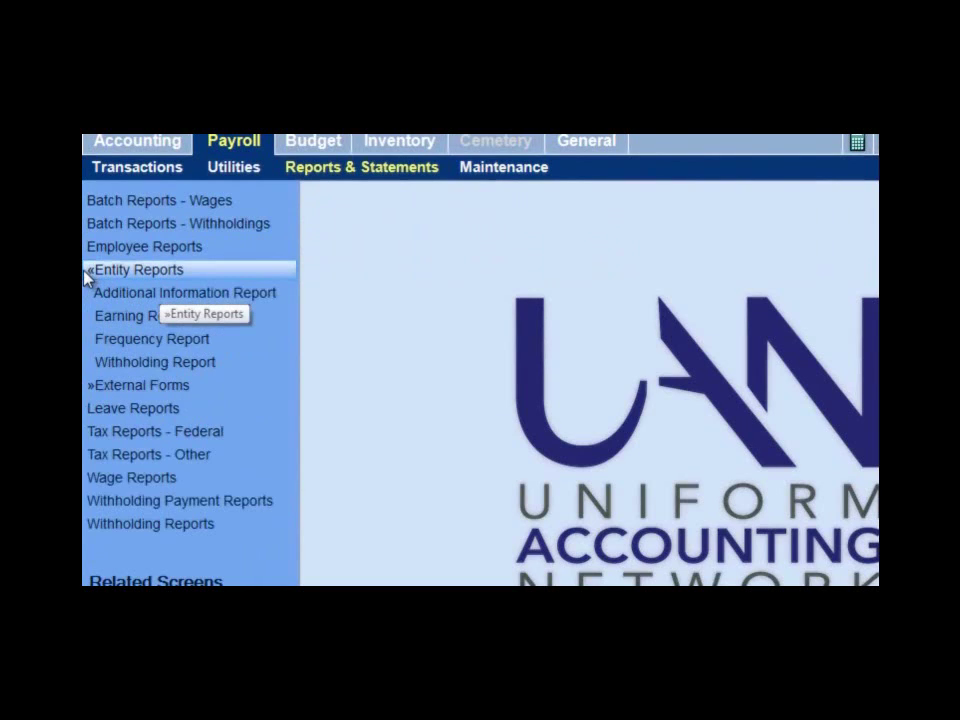
{"action": "left_click", "coordinate": [115, 372]}
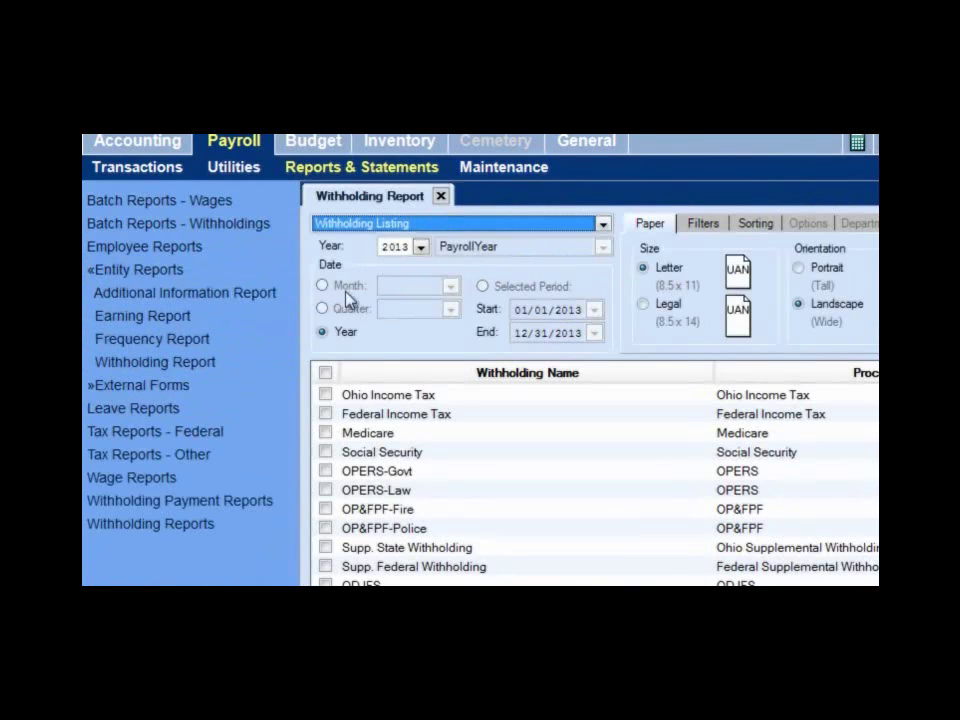
{"action": "left_click", "coordinate": [441, 196]}
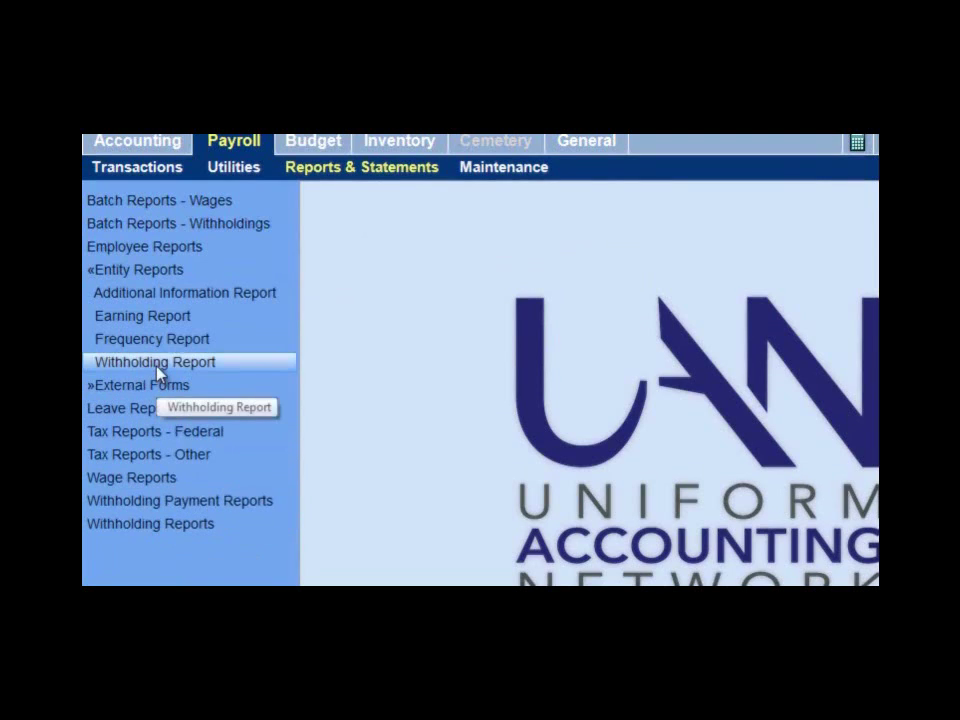
Step: Reopen the Withholding Report from the Entity Reports, check its available report types, and close it
{"action": "left_click", "coordinate": [156, 274]}
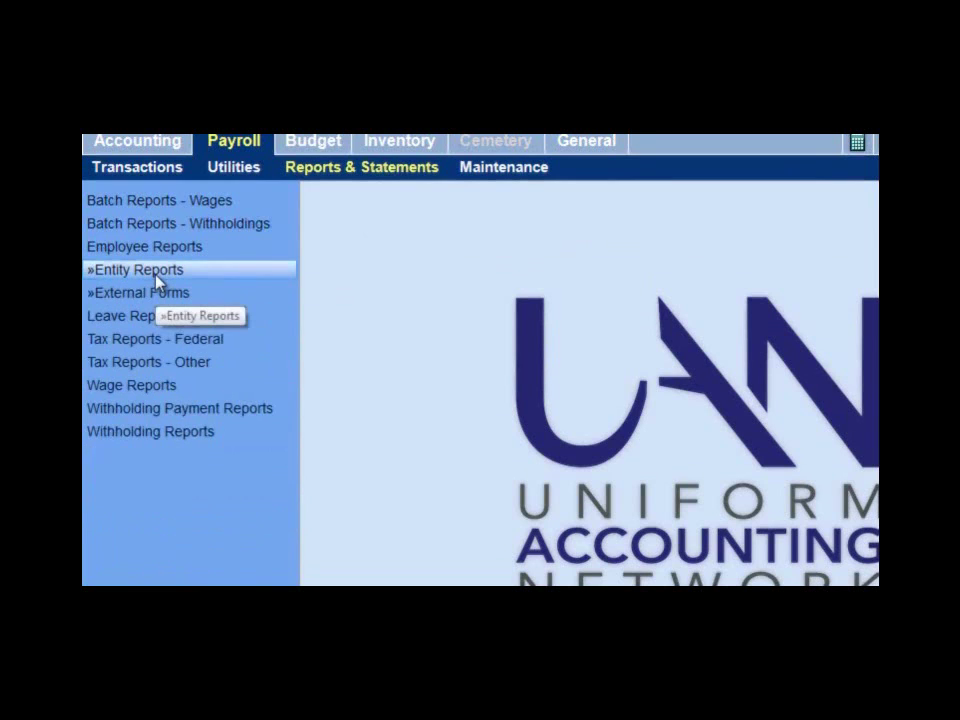
{"action": "left_click", "coordinate": [156, 274]}
{"action": "left_click", "coordinate": [156, 368]}
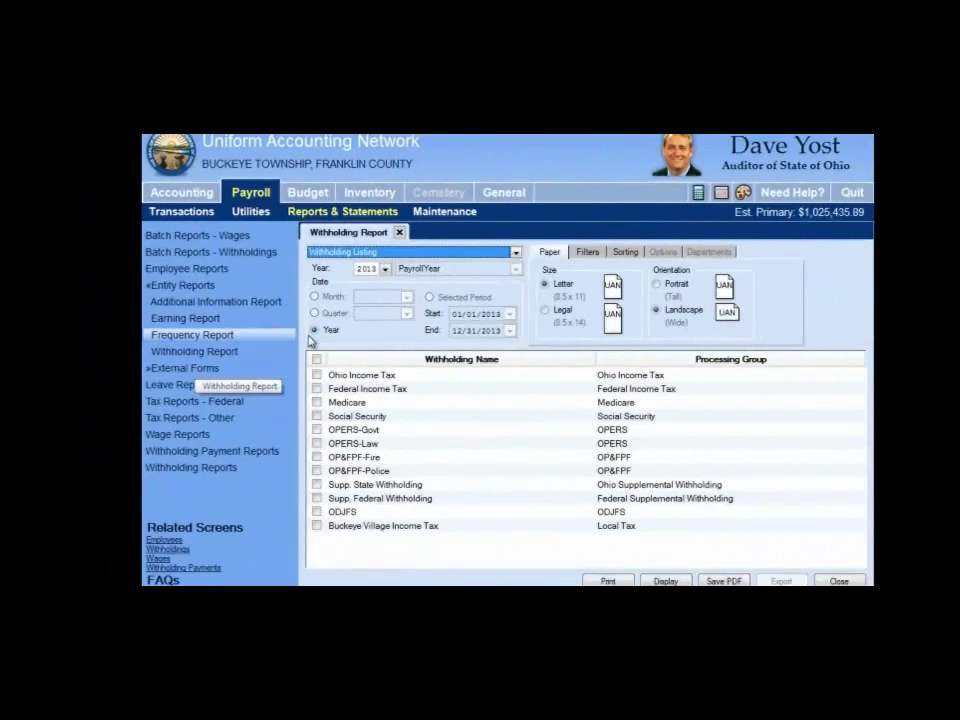
{"action": "left_click", "coordinate": [516, 253]}
{"action": "left_click", "coordinate": [516, 253]}
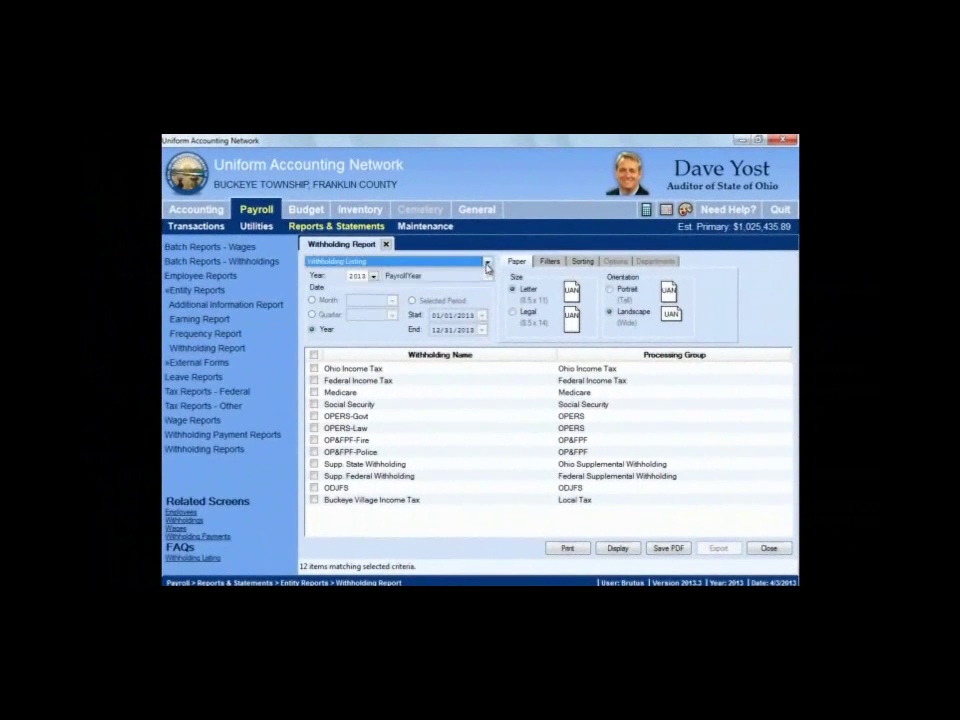
{"action": "left_click", "coordinate": [386, 245]}
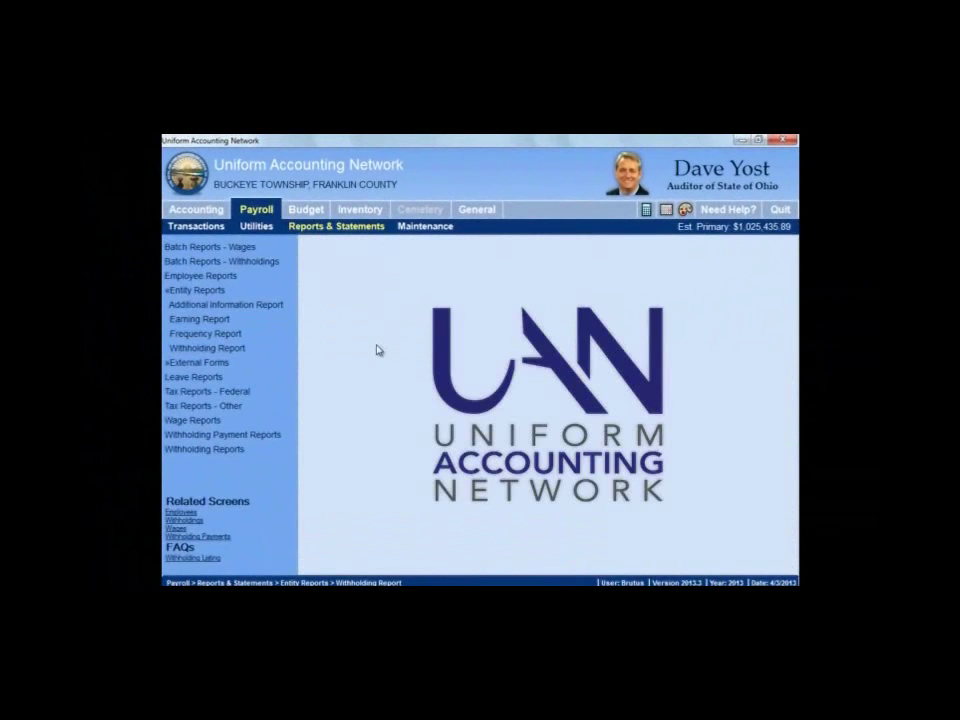